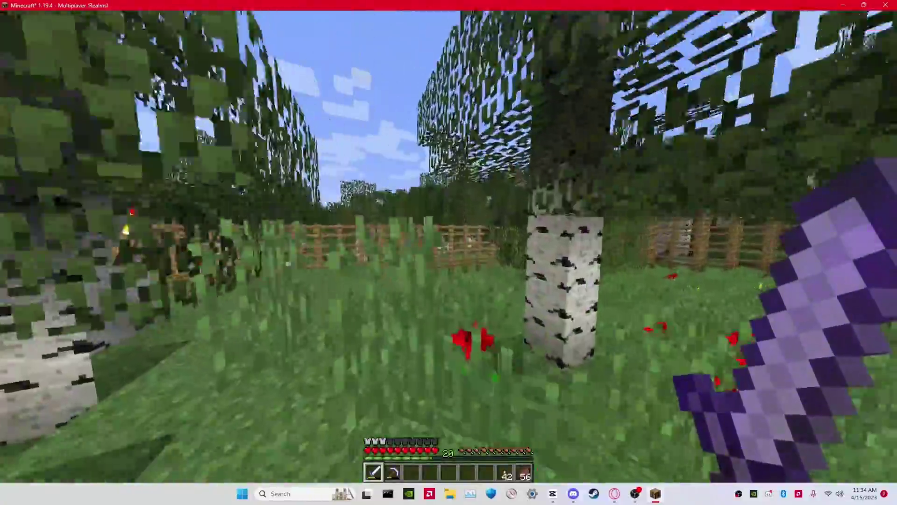
# Enable the Sildur's+Vibrant+Shaders+v1.32+Extreme.zip shader pack in the video settings and return to the game
pyautogui.press('w')
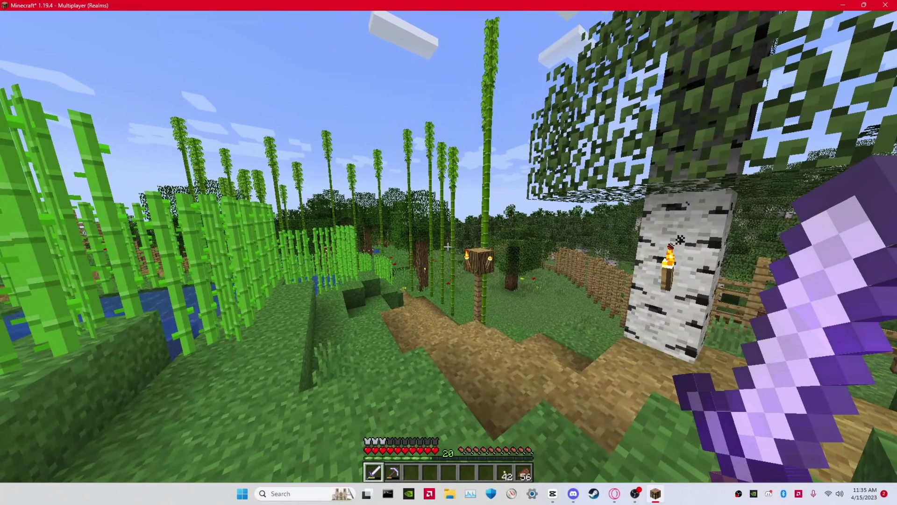
pyautogui.press('Escape')
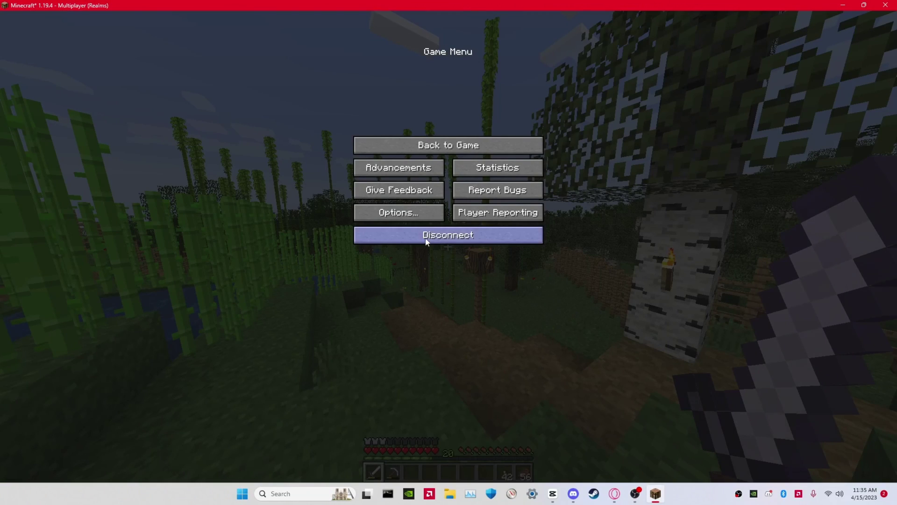
pyautogui.click(410, 212)
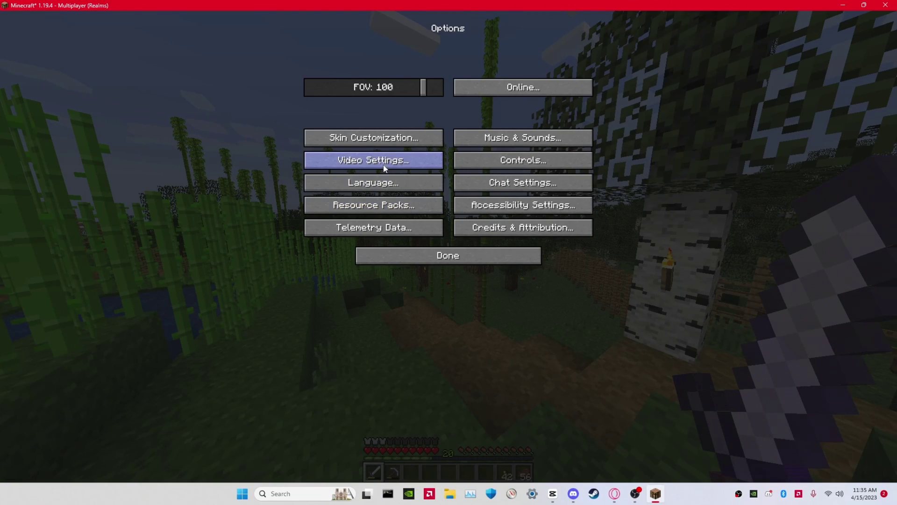
pyautogui.click(379, 160)
pyautogui.click(383, 206)
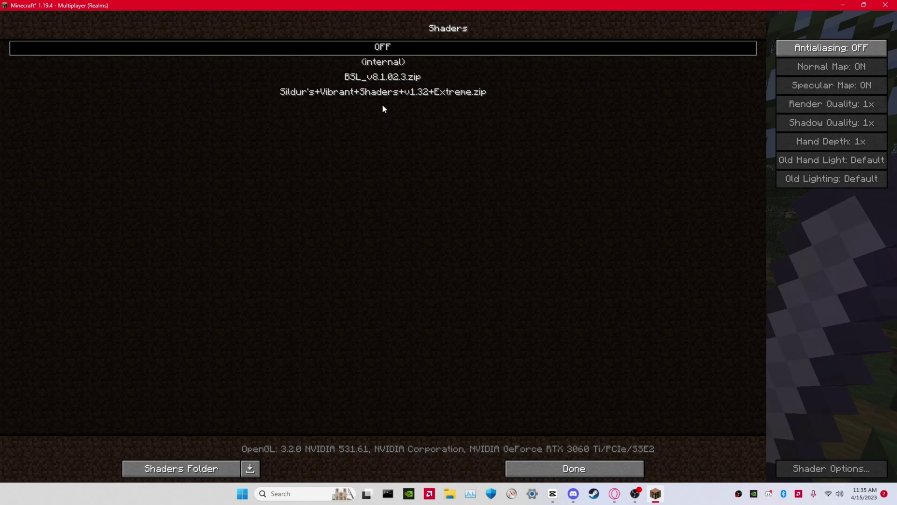
pyautogui.click(404, 92)
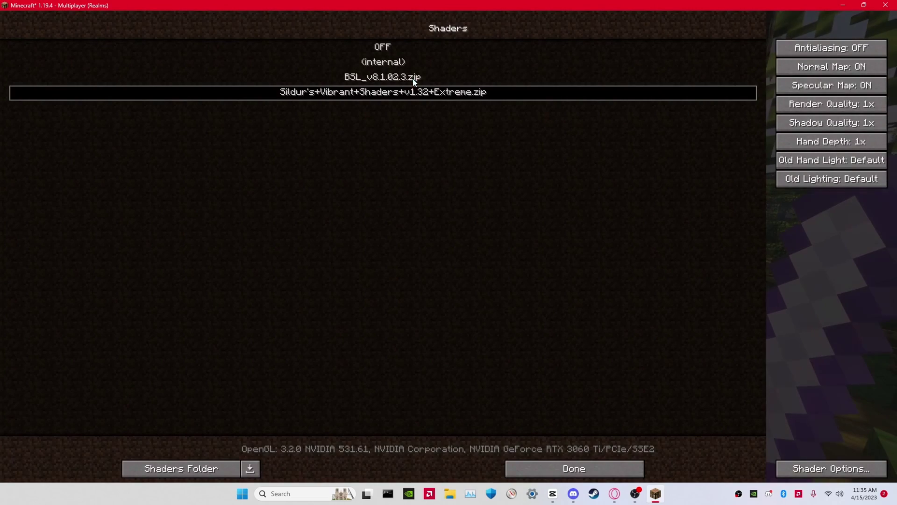
pyautogui.click(588, 467)
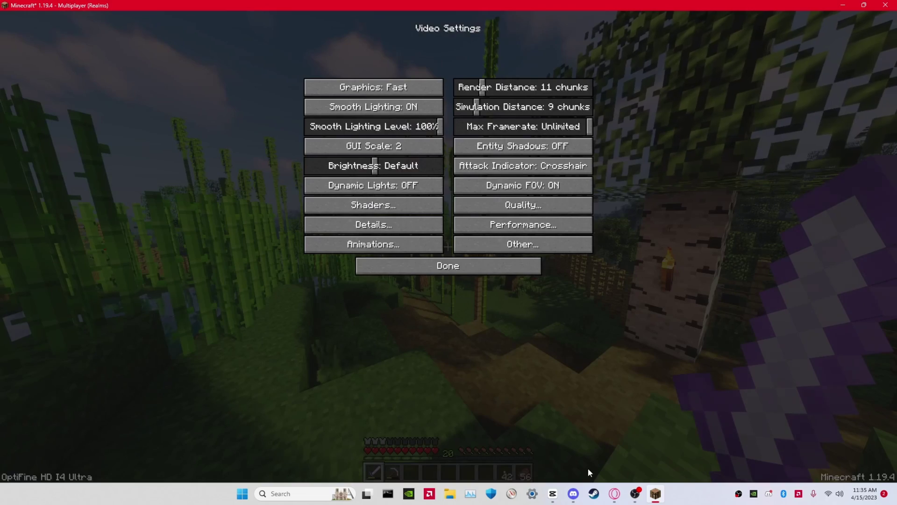
pyautogui.click(475, 266)
pyautogui.click(446, 255)
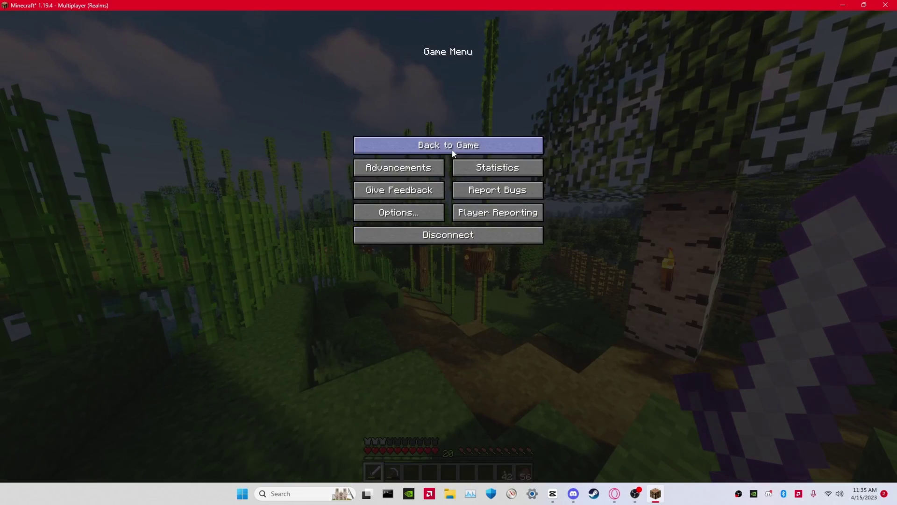
pyautogui.click(453, 145)
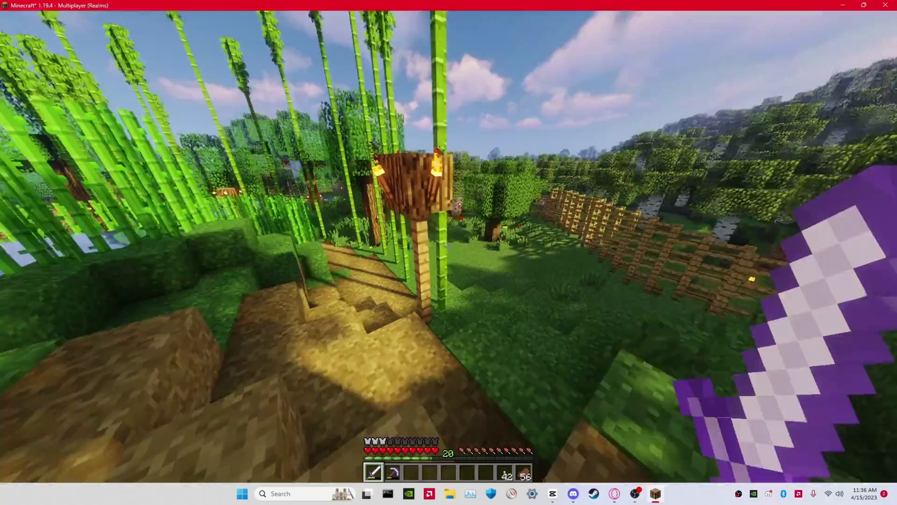
# Explore the pond, sugar cane path and house exterior to examine how the shader renders water, reflections and sunlight
pyautogui.press('w')
pyautogui.press('space')
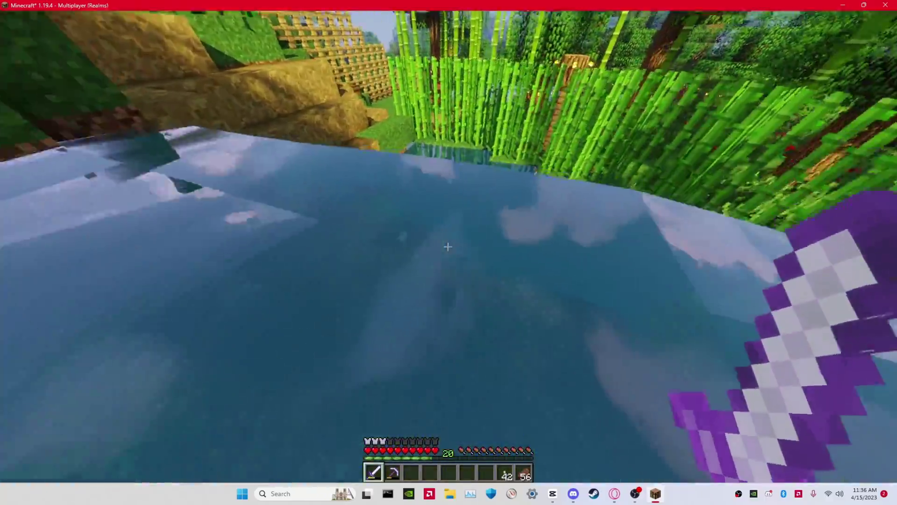
pyautogui.press('w')
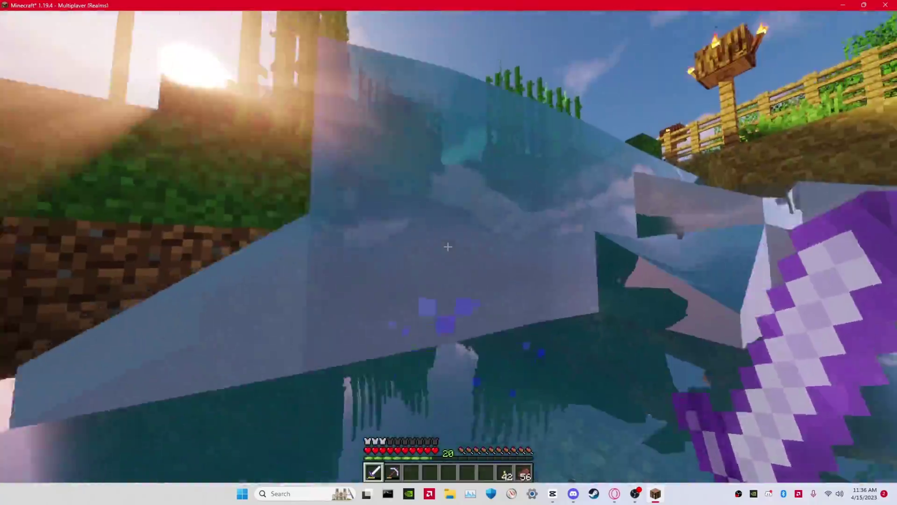
pyautogui.press('w')
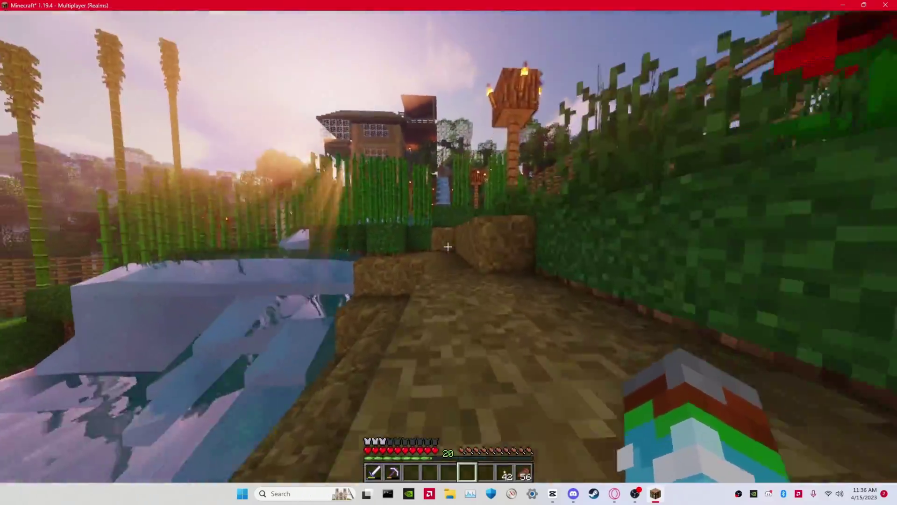
pyautogui.press('w')
pyautogui.press('space')
pyautogui.press('space')
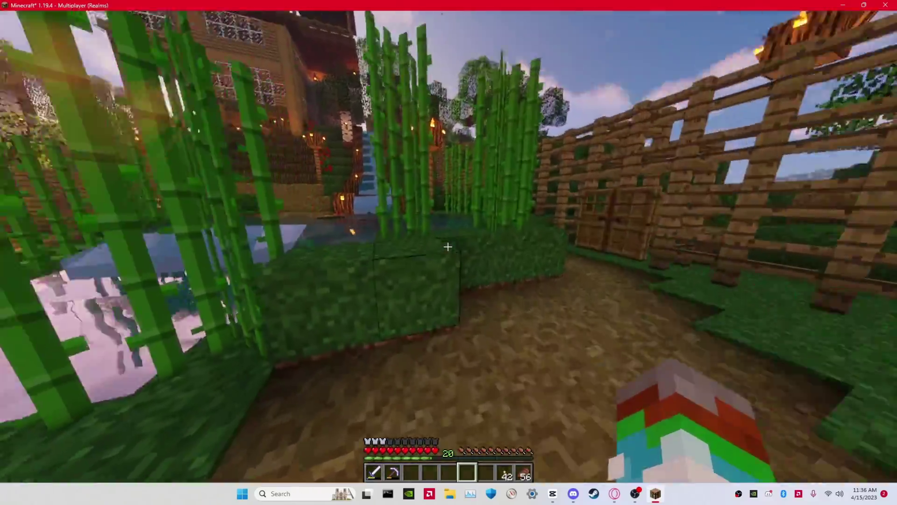
pyautogui.press('w')
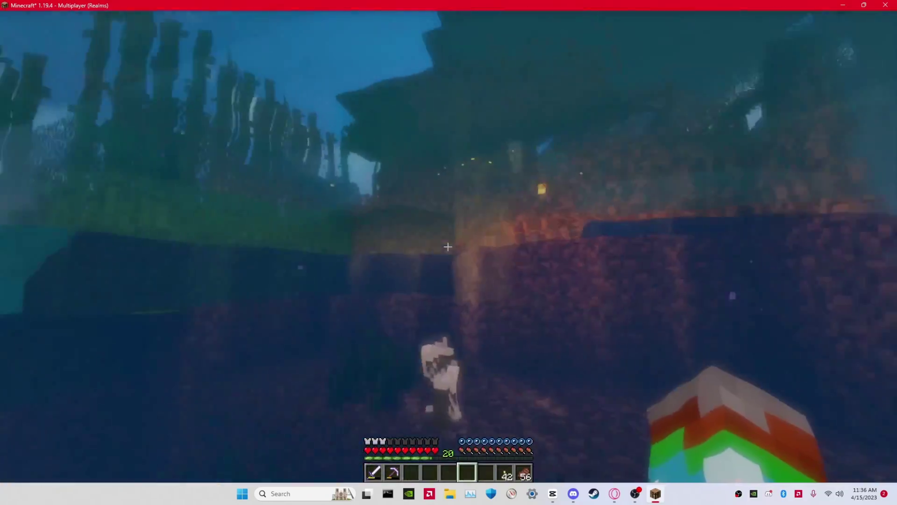
pyautogui.press('space')
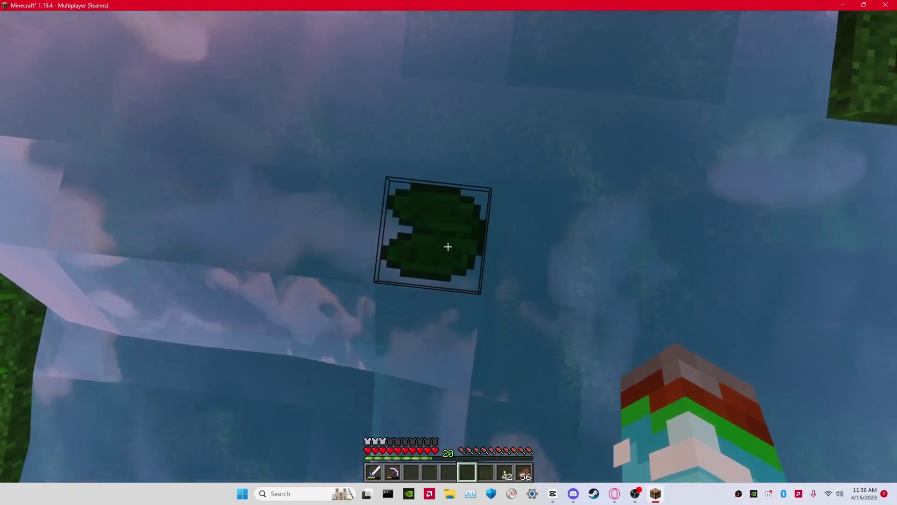
pyautogui.press('c')
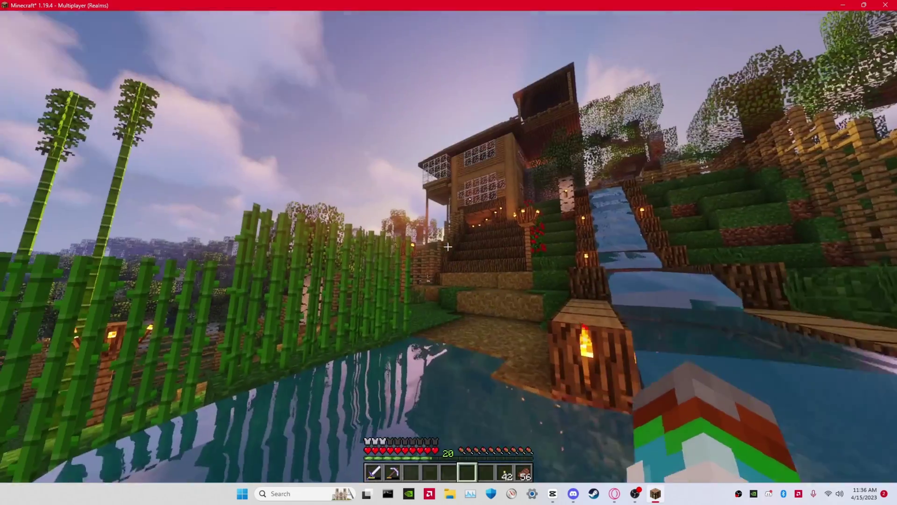
pyautogui.press('c')
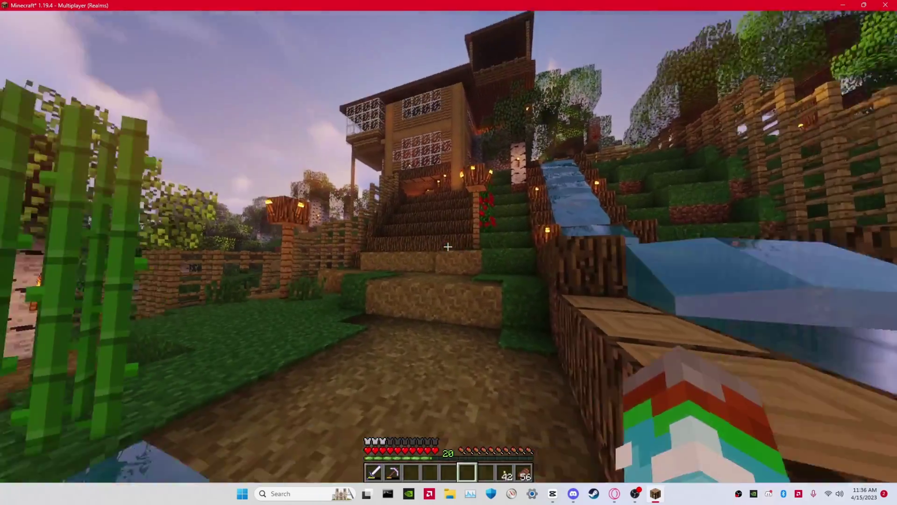
# Switch the active shader pack to BSL_v8.1.02.3.zip and return to the game
pyautogui.press('Escape')
pyautogui.click(403, 211)
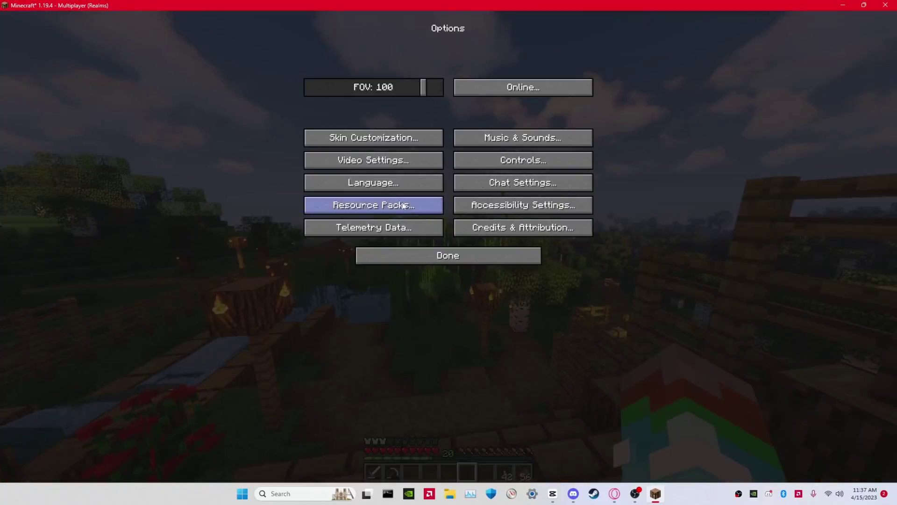
pyautogui.click(374, 162)
pyautogui.click(373, 209)
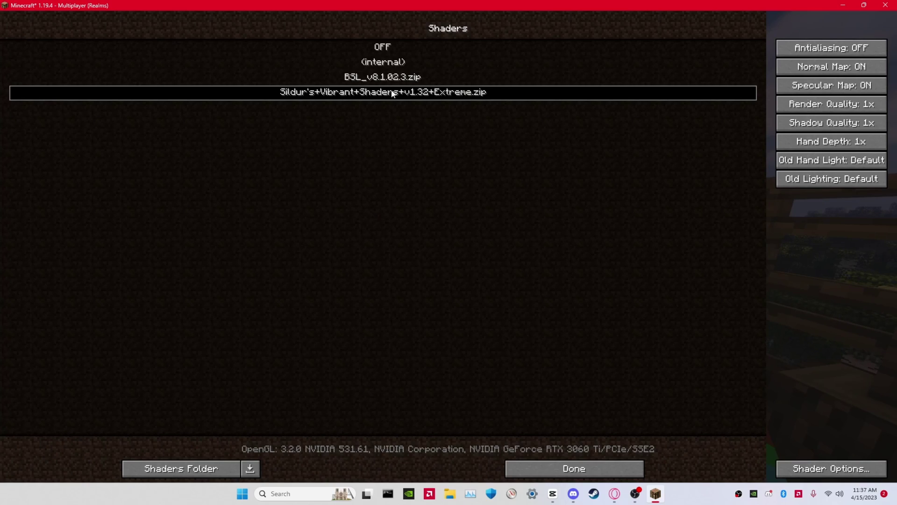
pyautogui.click(358, 79)
pyautogui.click(574, 467)
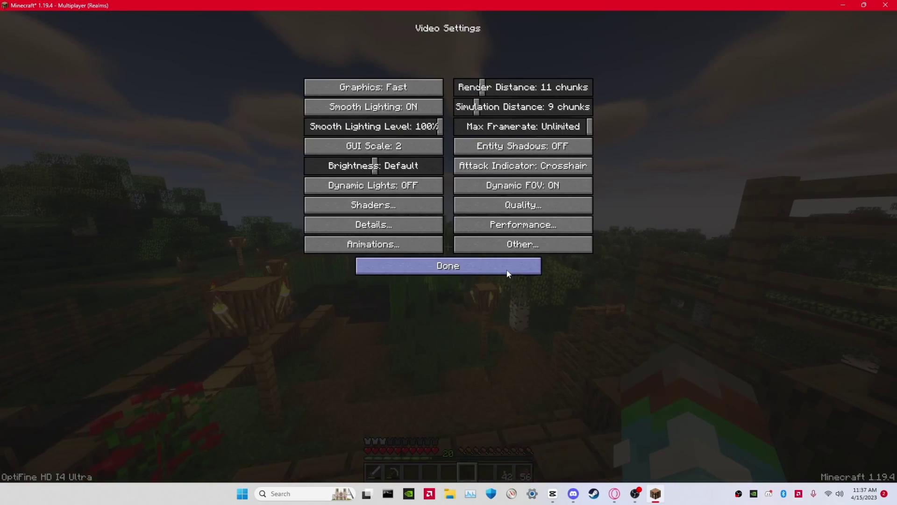
pyautogui.click(495, 264)
pyautogui.click(478, 265)
pyautogui.click(478, 144)
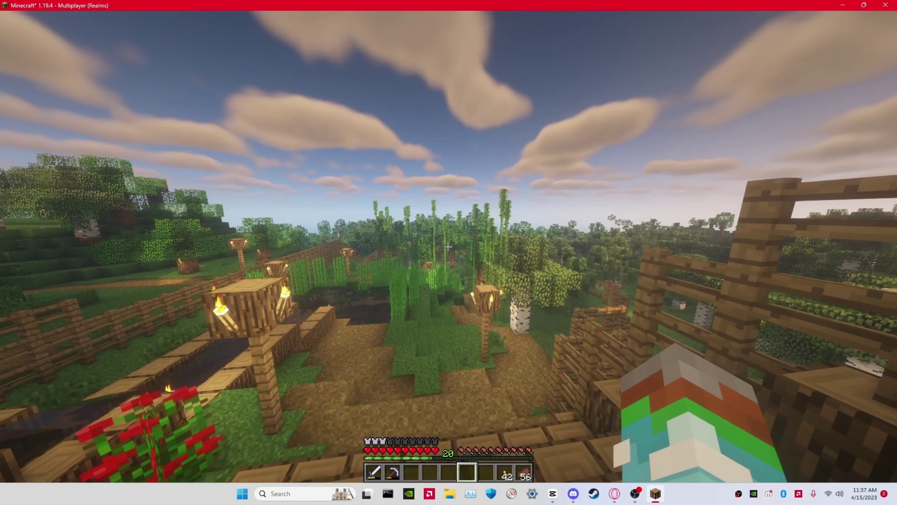
# Walk up the log stairs into the house and equip the sword, examining the shader's outdoor and indoor lighting
pyautogui.press('w')
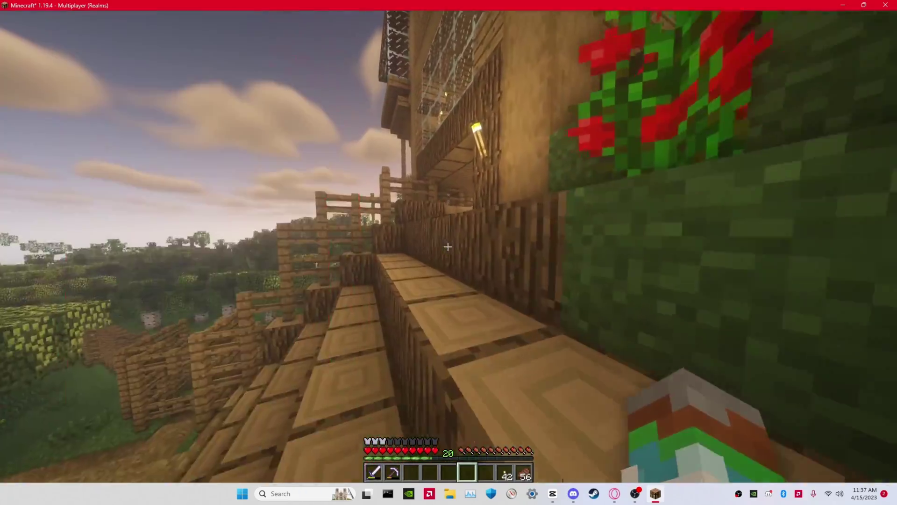
pyautogui.press('w')
pyautogui.press('1')
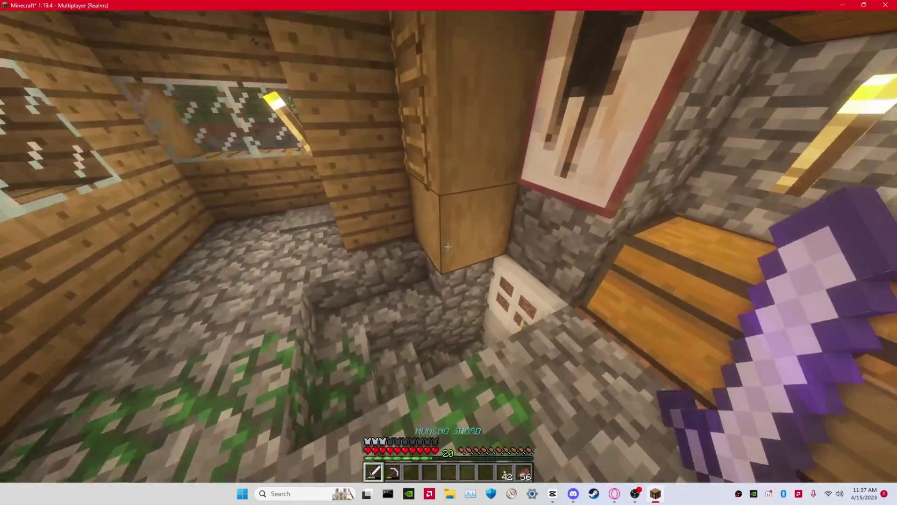
# Switch the shader pack back to Sildur's+Vibrant+Shaders+v1.32+Extreme.zip and return to the game inside the house
pyautogui.press('Escape')
pyautogui.click(394, 205)
pyautogui.click(385, 162)
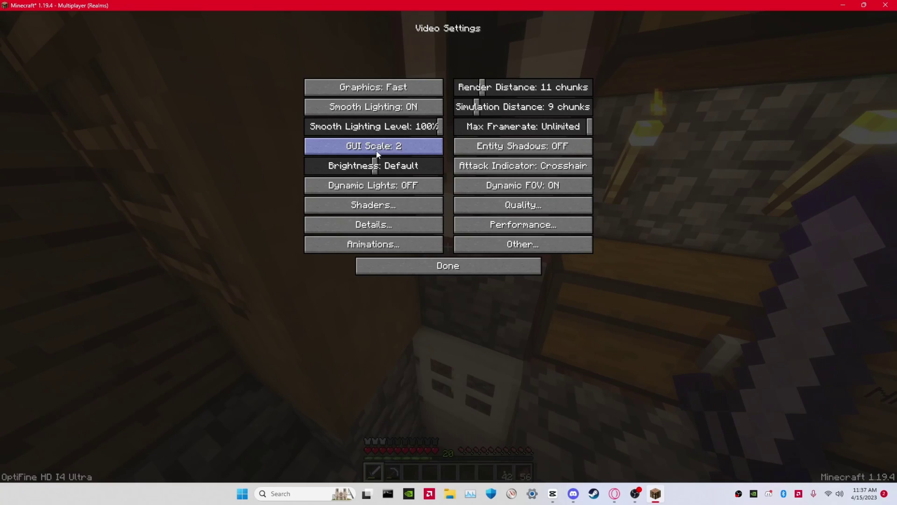
pyautogui.click(378, 196)
pyautogui.click(358, 92)
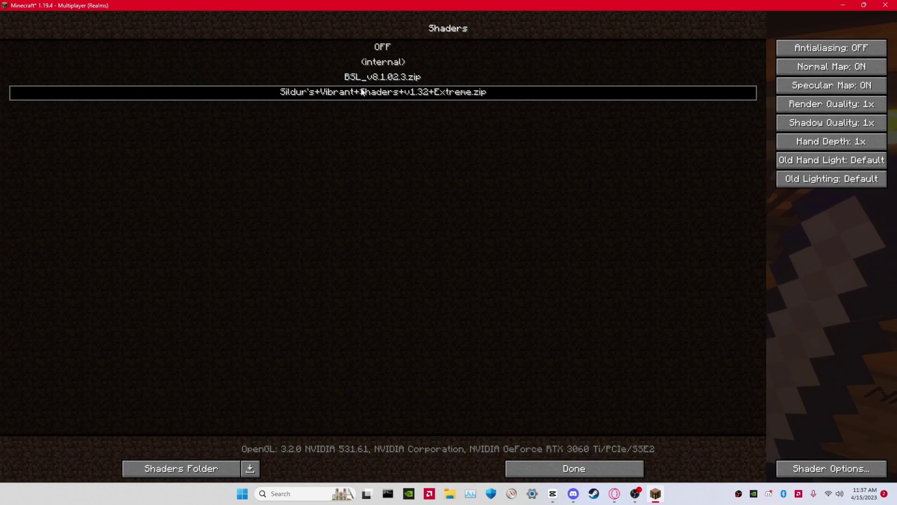
pyautogui.click(577, 469)
pyautogui.click(457, 265)
pyautogui.press('Escape')
pyautogui.press('Escape')
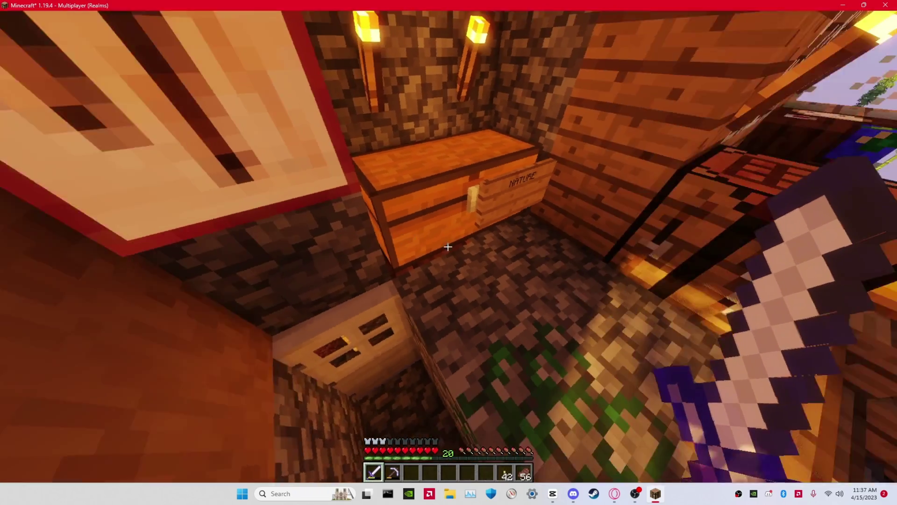
# Reopen the shader settings and open the shader pack download page in the browser
pyautogui.press('Escape')
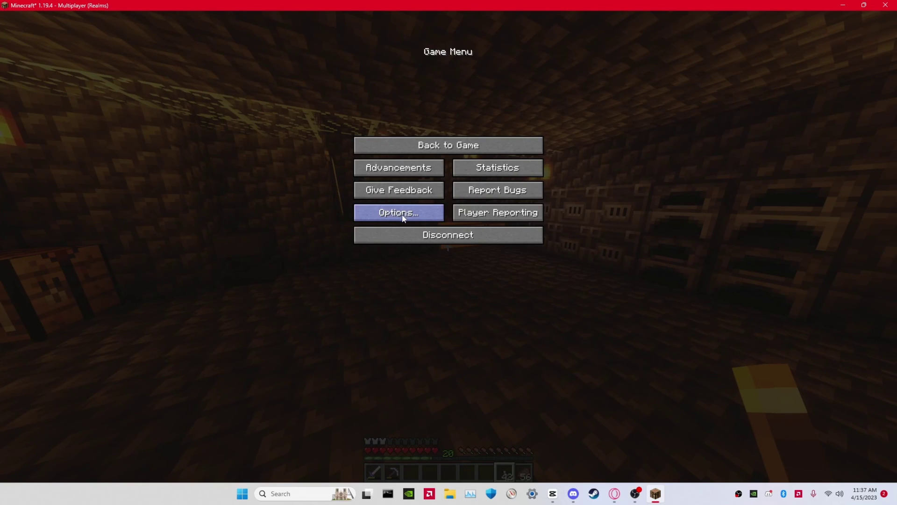
pyautogui.click(403, 217)
pyautogui.click(384, 161)
pyautogui.click(374, 206)
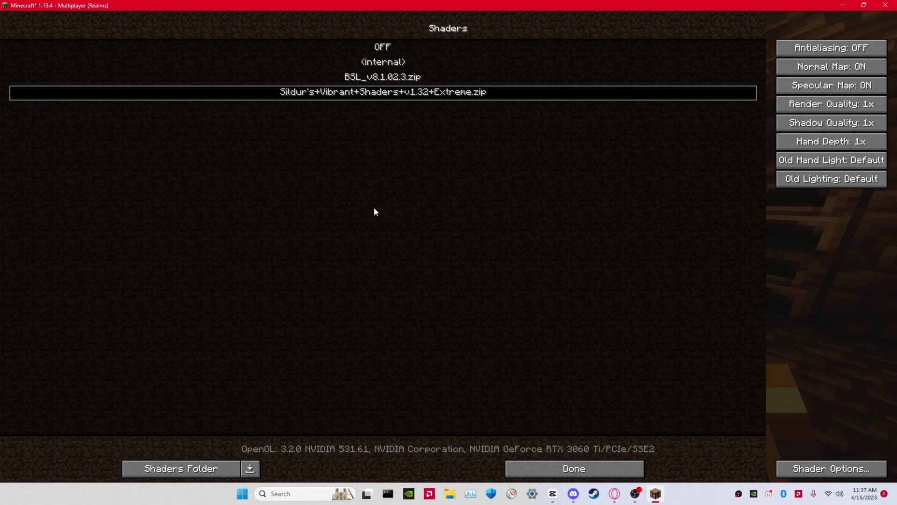
pyautogui.click(250, 469)
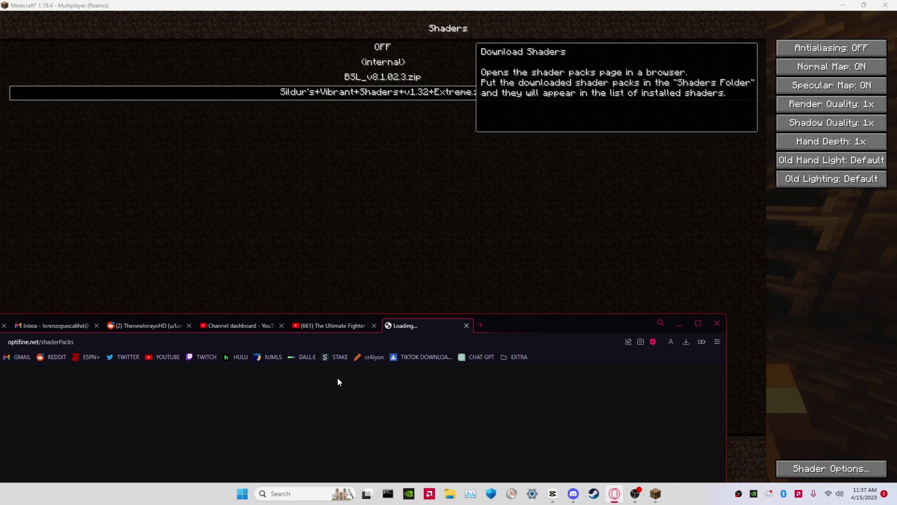
# Move the browser window fully into view and browse the shaderLABS Shaderpacks table for available packs
pyautogui.moveTo(538, 324); pyautogui.dragTo(645, 55)
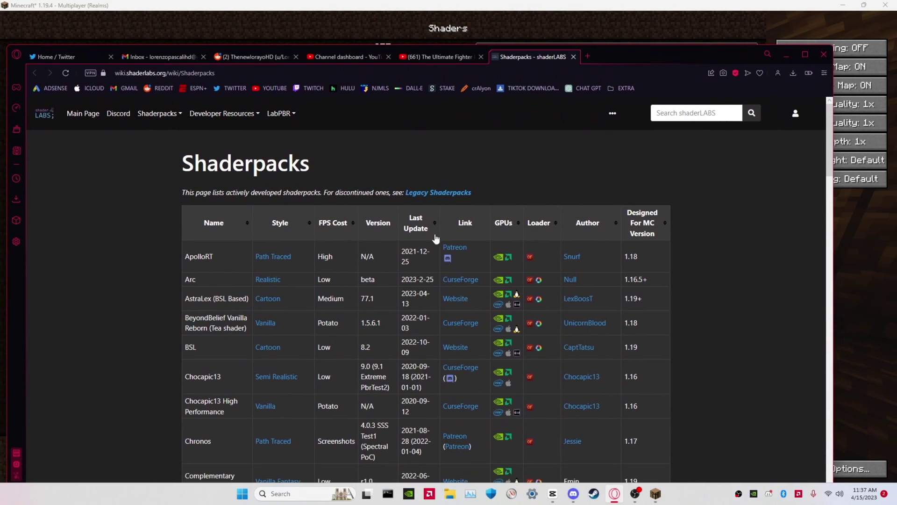
pyautogui.scroll(-3, 435, 239)
pyautogui.scroll(-3, 227, 342)
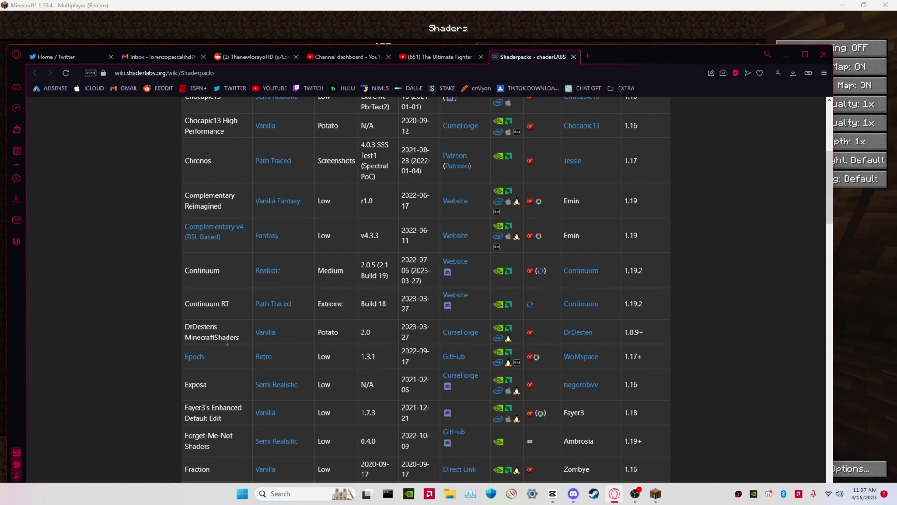
pyautogui.scroll(-9, 227, 342)
pyautogui.scroll(8, 236, 347)
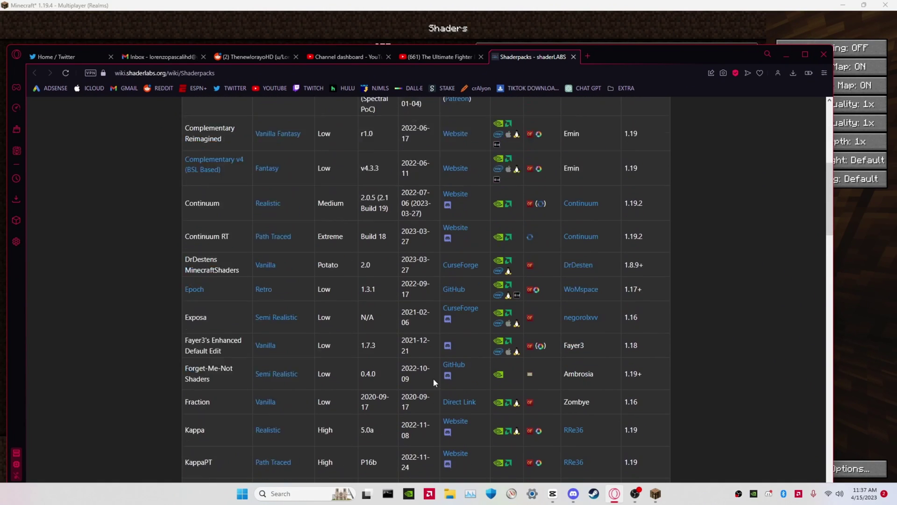
pyautogui.scroll(6, 431, 376)
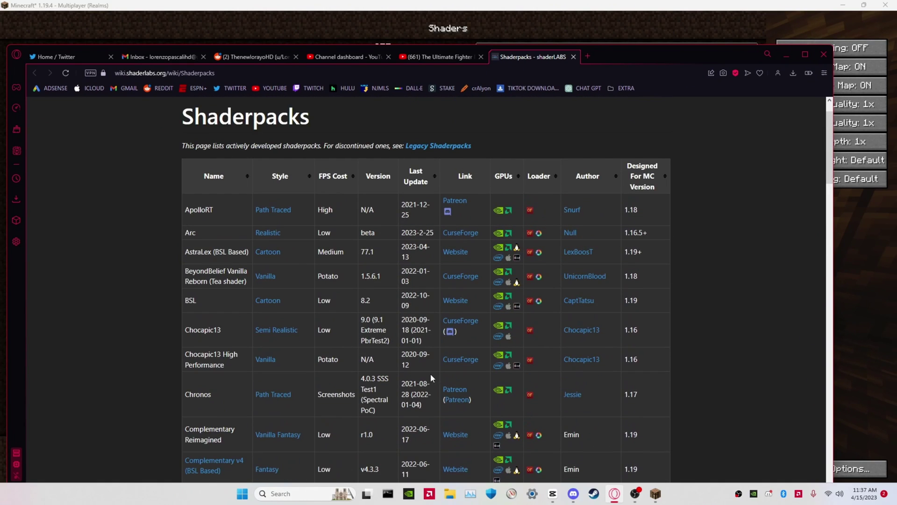
# Search Google for "shaders" in a new browser tab and open the MinecraftShader.com home page
pyautogui.click(591, 56)
pyautogui.write('shad')
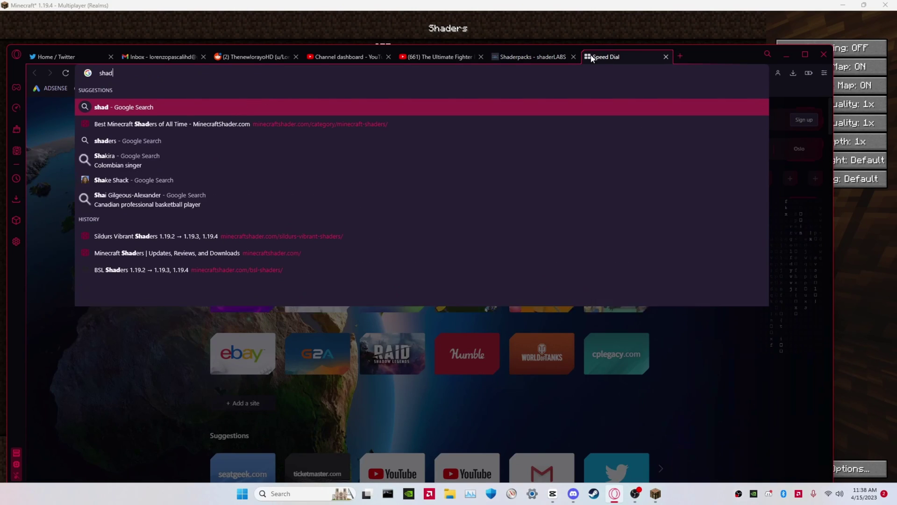
pyautogui.write('ers')
pyautogui.press('Return')
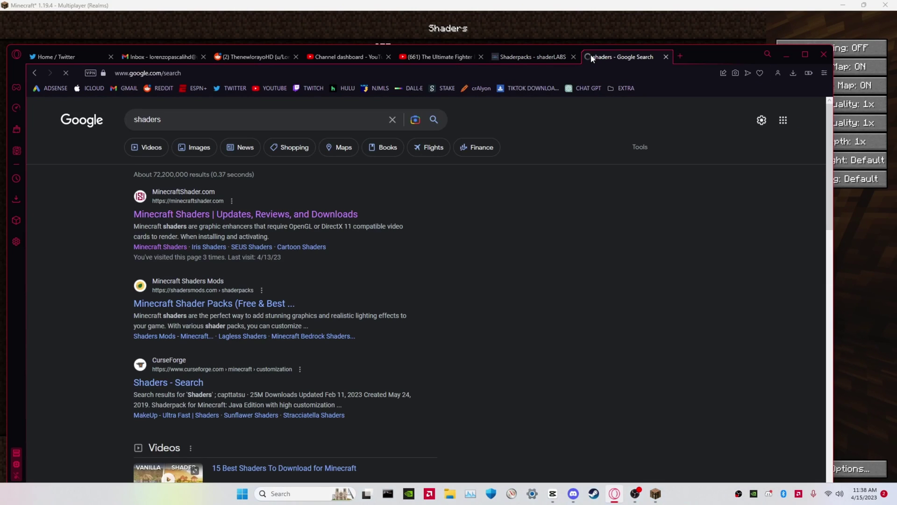
pyautogui.click(209, 218)
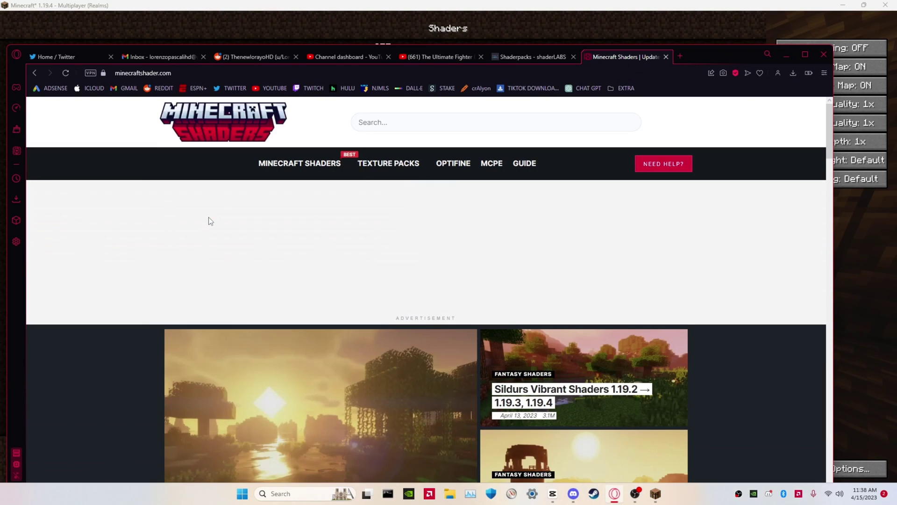
# Browse the site's Minecraft Shaders category and open the Bliss Shaders 1.19.4 page, then move the browser window higher
pyautogui.click(312, 163)
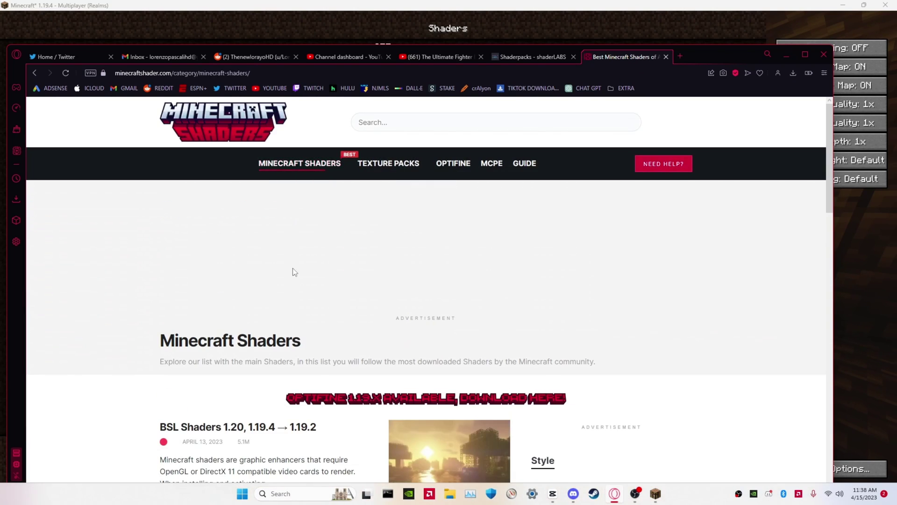
pyautogui.scroll(-3, 290, 262)
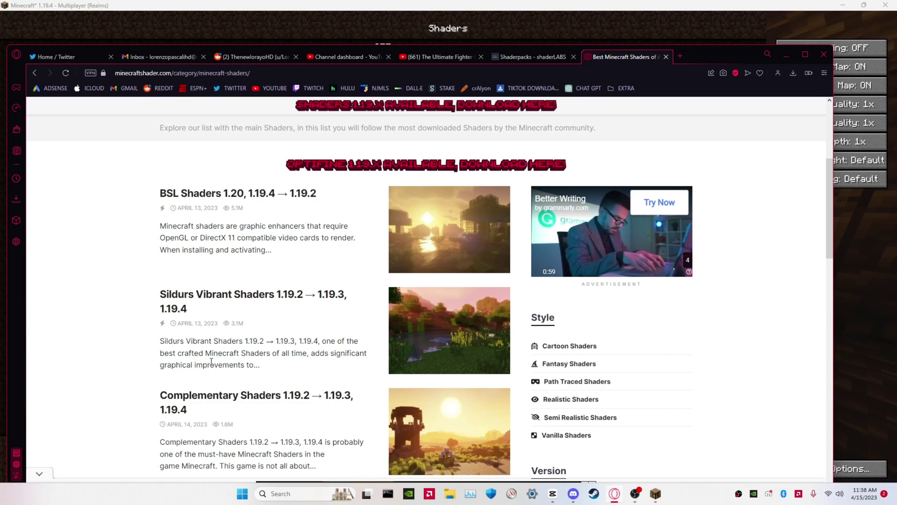
pyautogui.scroll(-5, 263, 299)
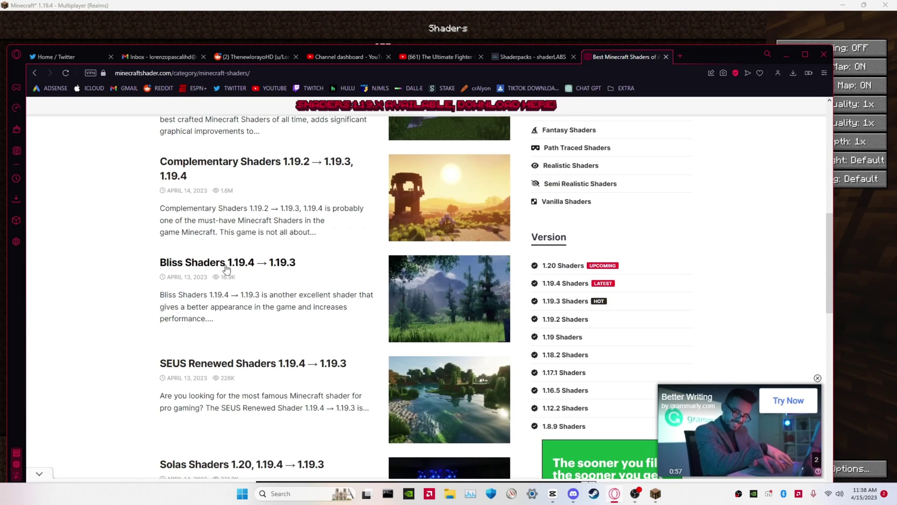
pyautogui.click(252, 265)
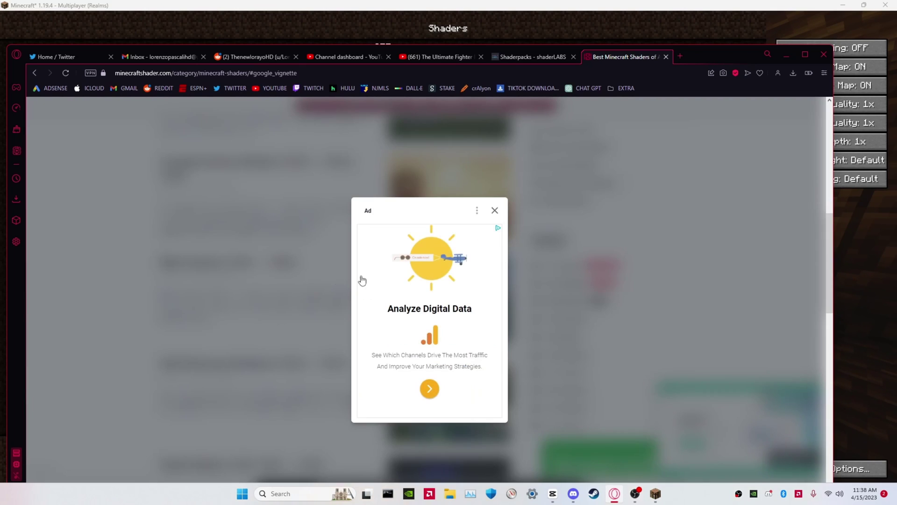
pyautogui.moveTo(716, 52); pyautogui.dragTo(722, 19)
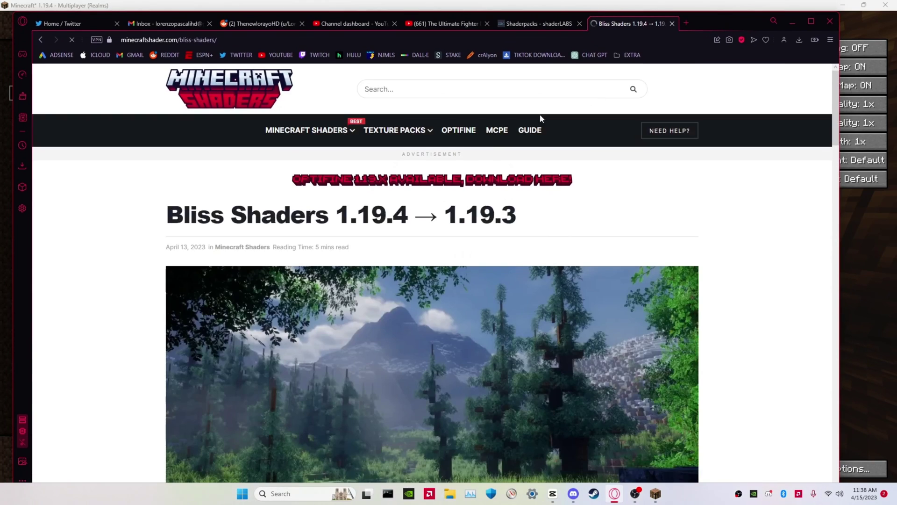
# Download the Bliss shader pack through the 1.19.4 – 1.12.X Bliss Shaders V1.4 download link
pyautogui.scroll(-6, 447, 250)
pyautogui.scroll(-15, 246, 296)
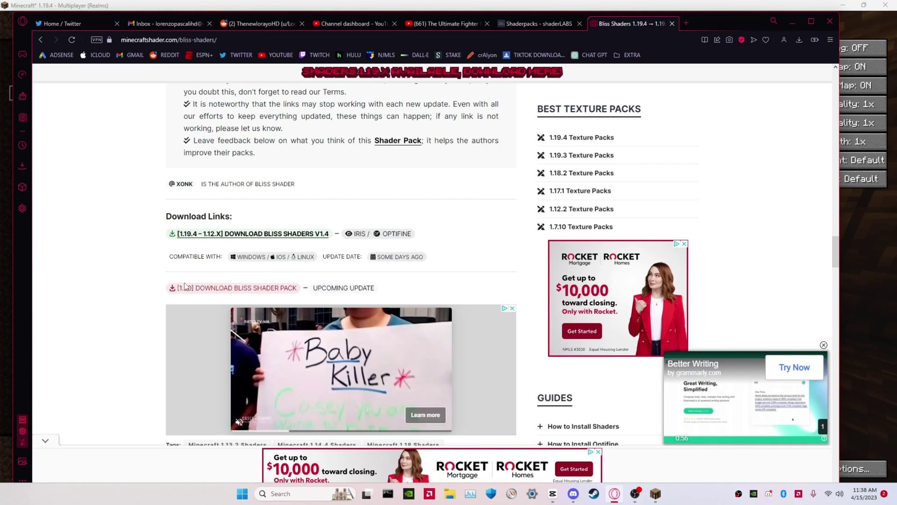
pyautogui.click(241, 235)
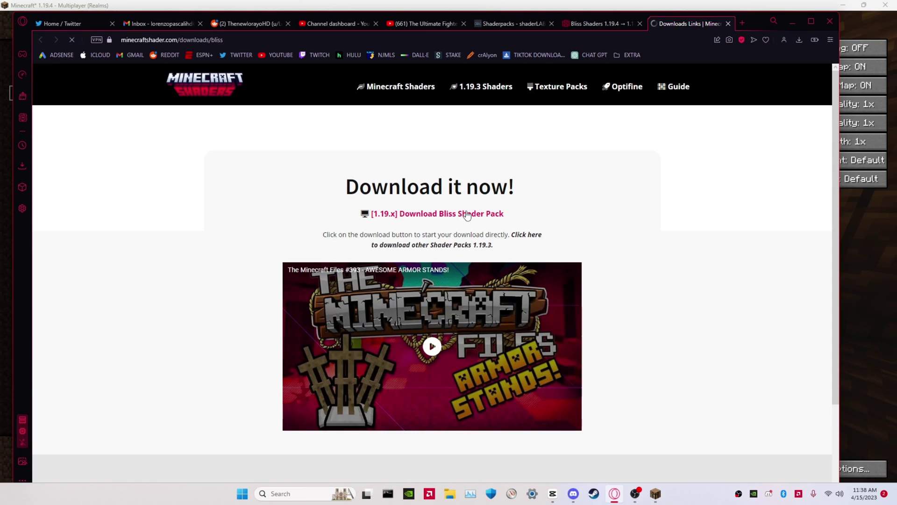
pyautogui.click(467, 214)
pyautogui.click(728, 24)
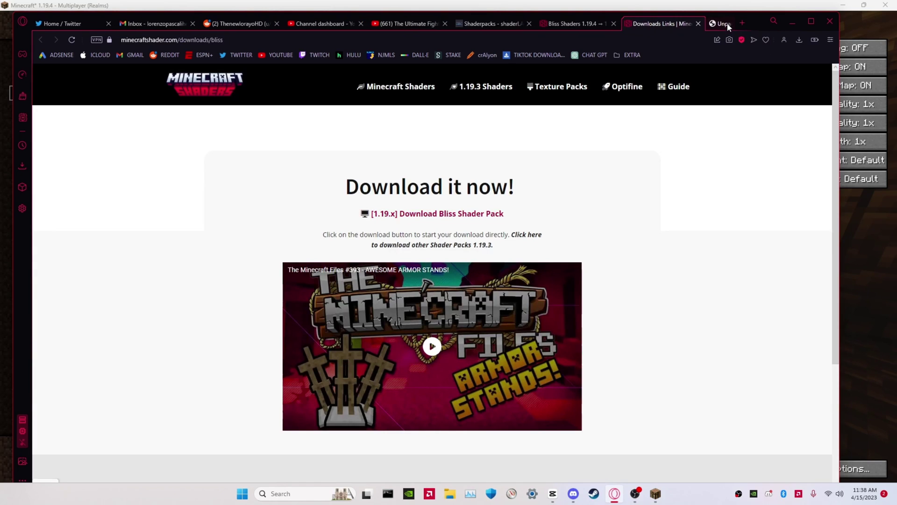
pyautogui.click(462, 219)
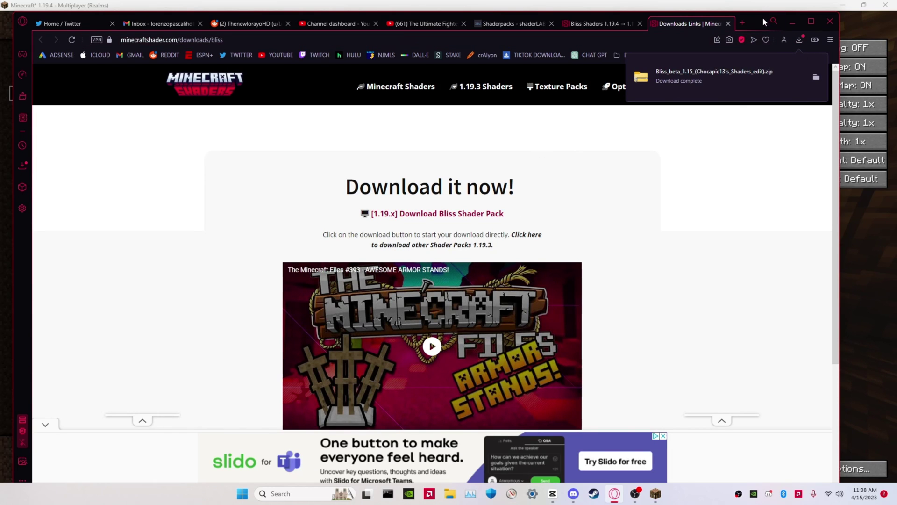
# Move the browser out of the way, open the game's shaderpacks folder, and position the folder window clear of the browser
pyautogui.moveTo(762, 17); pyautogui.dragTo(826, 363)
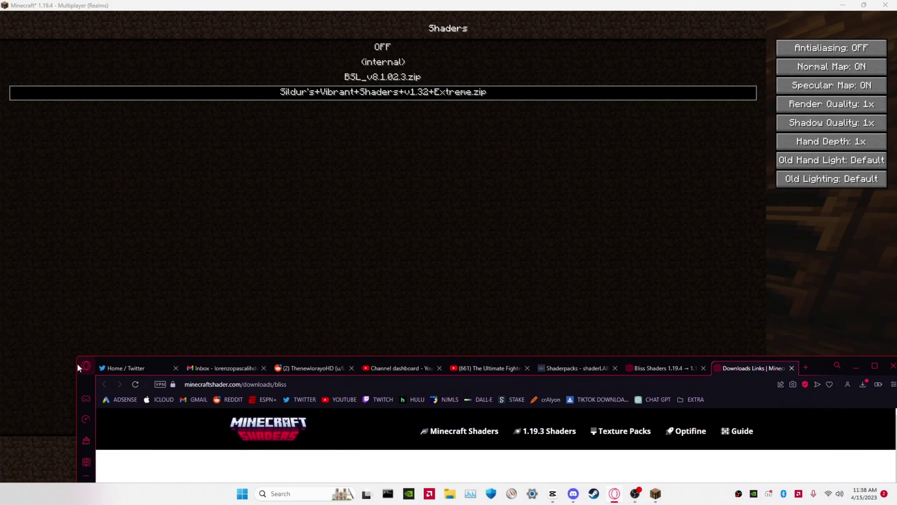
pyautogui.moveTo(77, 363); pyautogui.dragTo(371, 365)
pyautogui.click(210, 467)
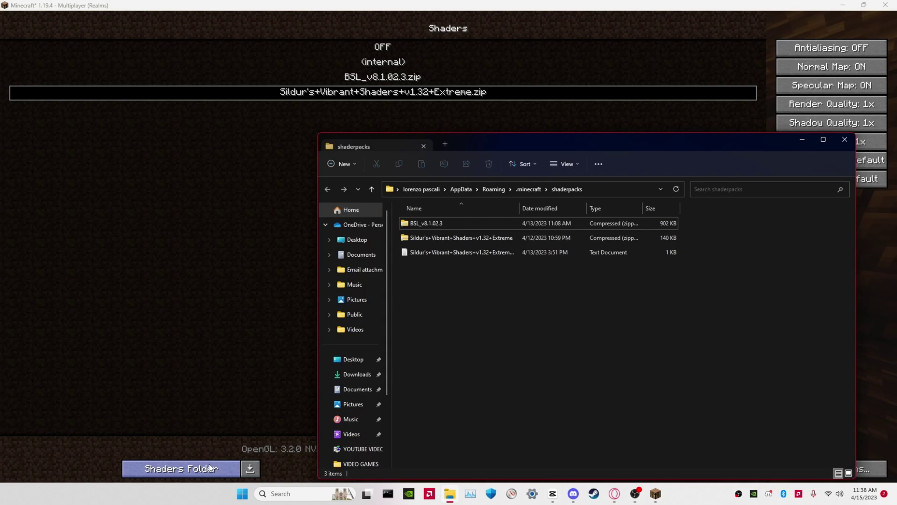
pyautogui.moveTo(540, 153); pyautogui.dragTo(192, 86)
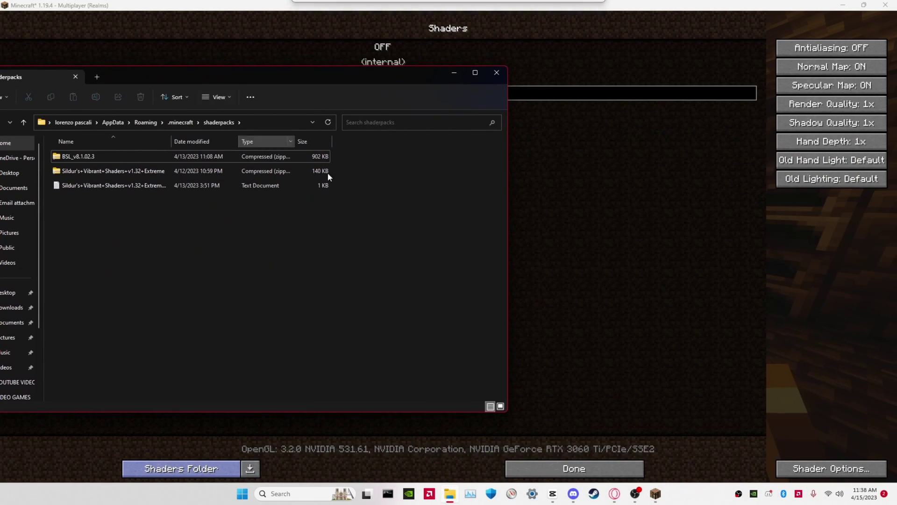
# Put the downloaded Bliss_beta_1.15_(Chocapic13's_Shaders_edit).zip from the browser's downloads into the shaderpacks folder, and close the folder
pyautogui.click(615, 493)
pyautogui.moveTo(825, 368); pyautogui.dragTo(732, 221)
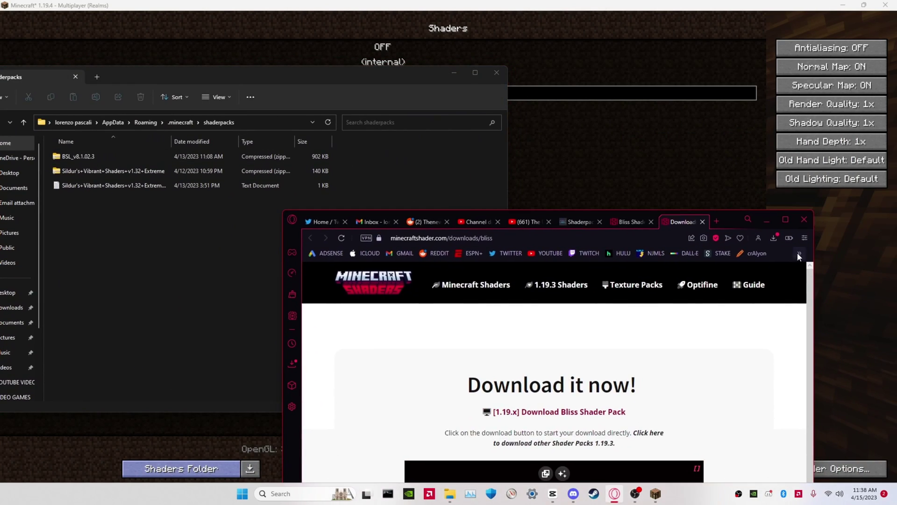
pyautogui.click(774, 237)
pyautogui.click(110, 248)
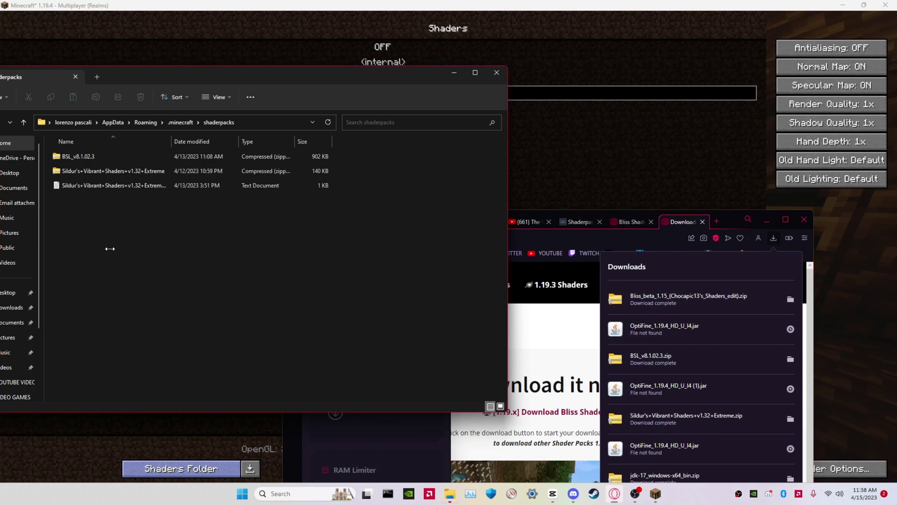
pyautogui.moveTo(110, 249); pyautogui.dragTo(111, 252)
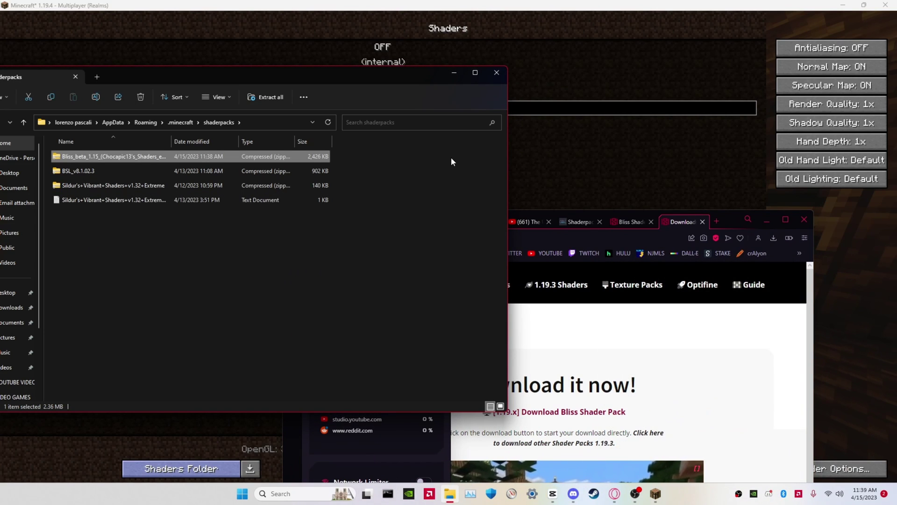
pyautogui.click(497, 72)
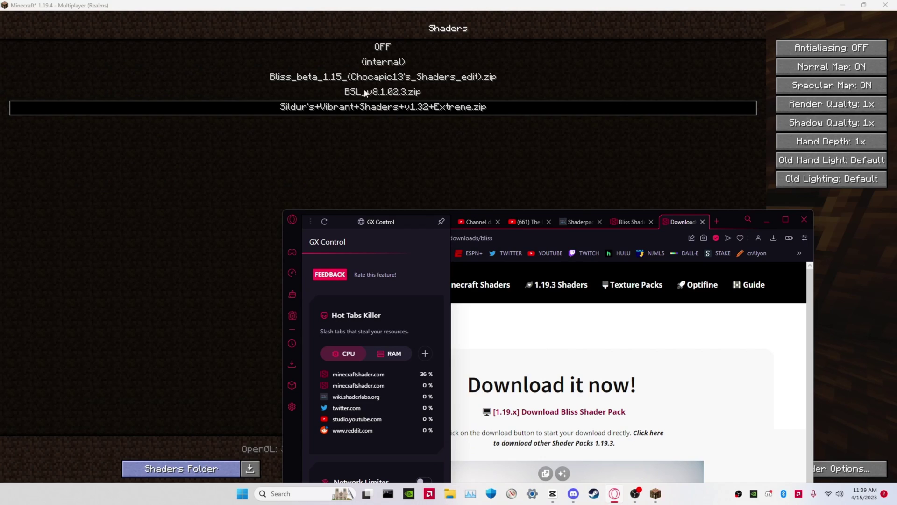
# Minimize the browser, activate the Bliss_beta_1.15_(Chocapic13's_Shaders_edit).zip shader pack, and return to the game
pyautogui.click(769, 220)
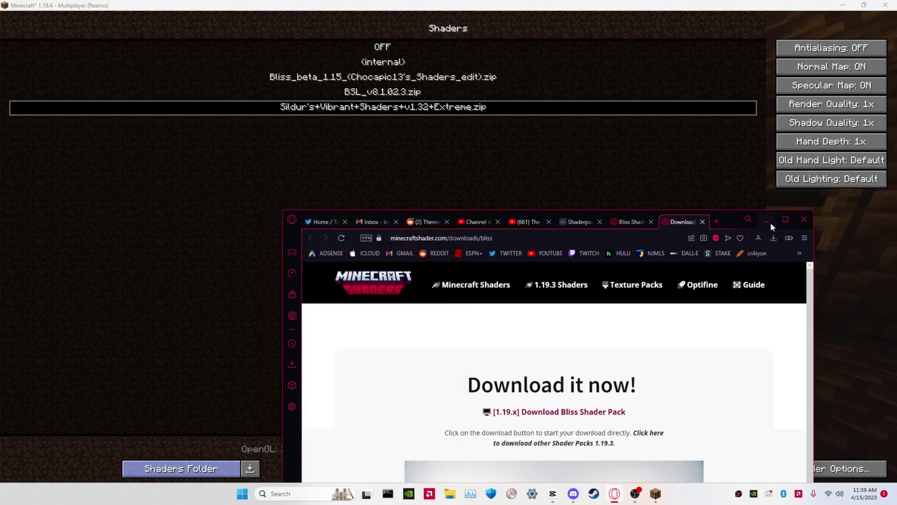
pyautogui.click(768, 221)
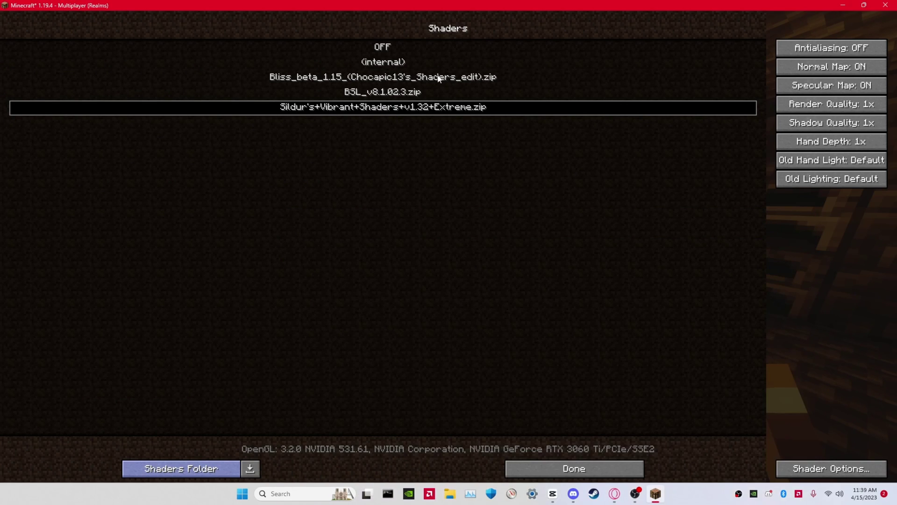
pyautogui.click(441, 79)
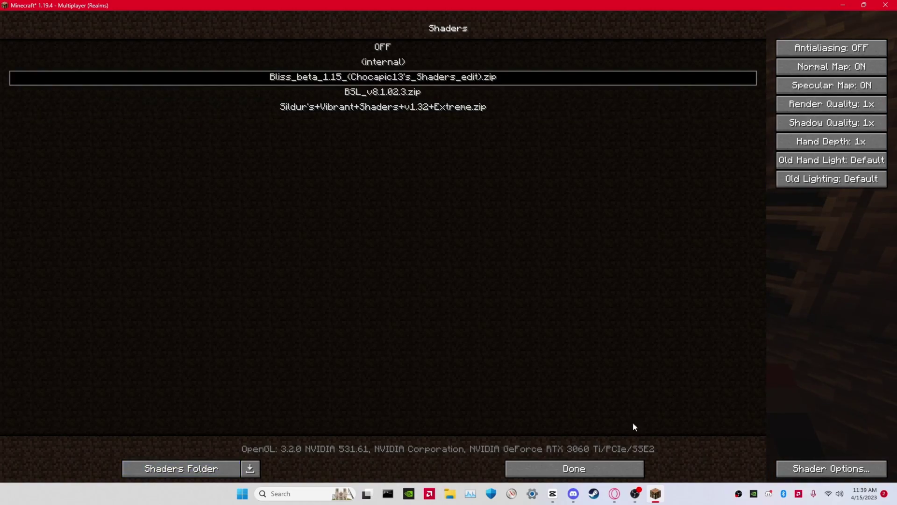
pyautogui.click(598, 467)
pyautogui.press('Escape')
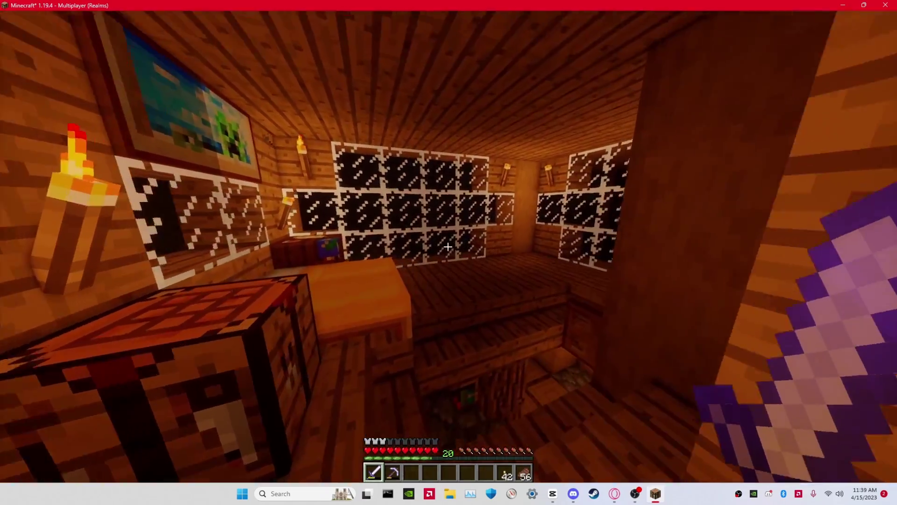
# Walk out of the house and through the garden to examine the Bliss shader's night lighting
pyautogui.press('w')
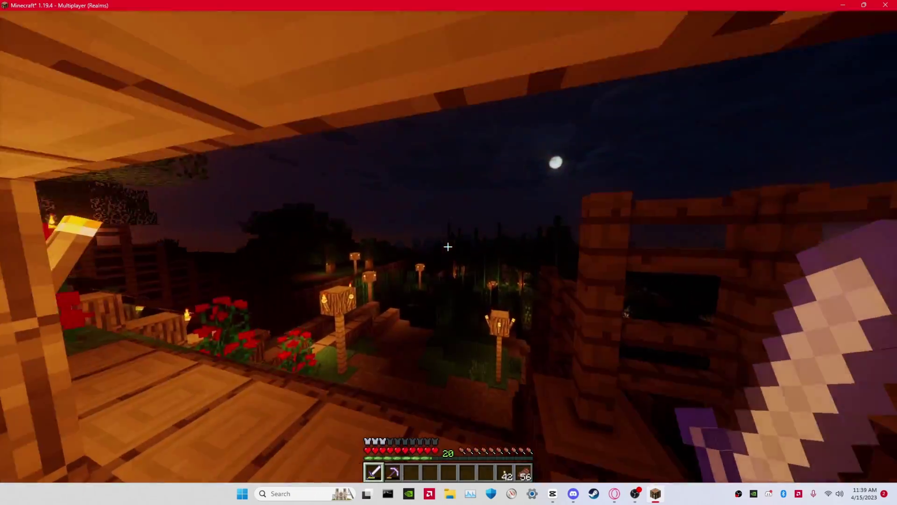
pyautogui.press('w')
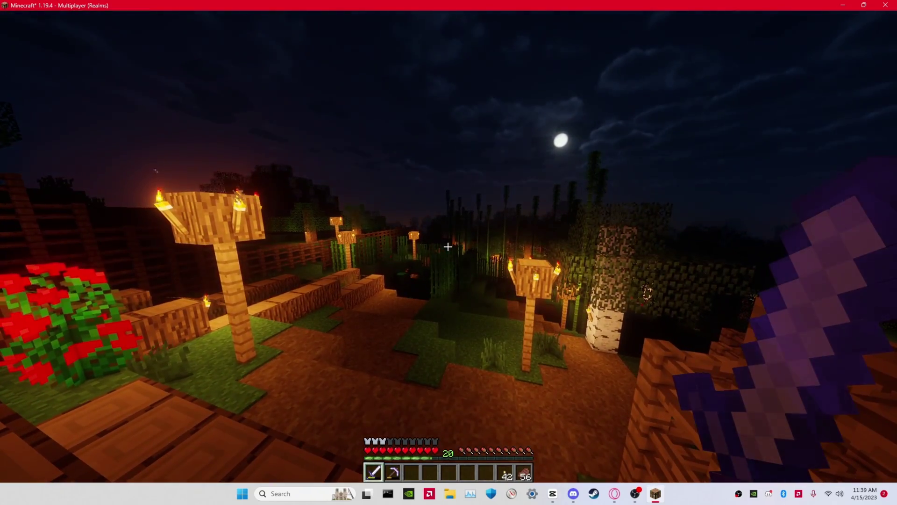
pyautogui.press('w')
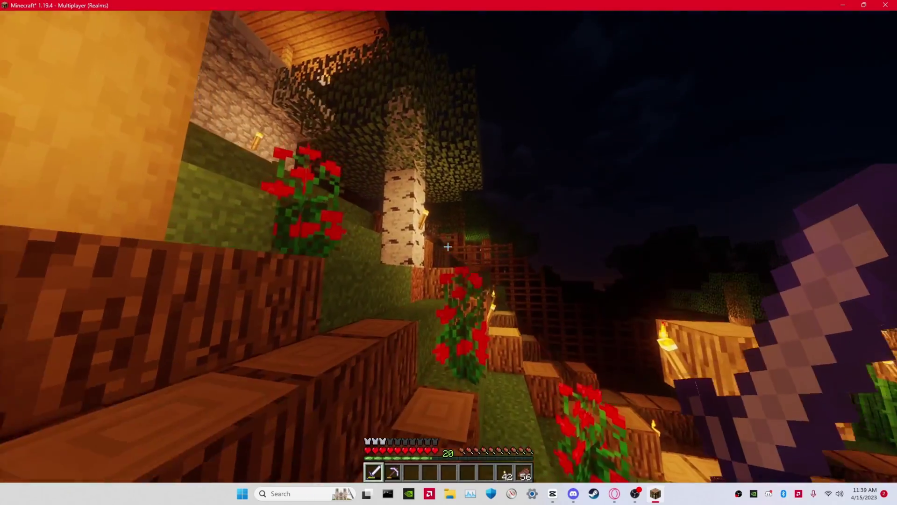
pyautogui.press('w')
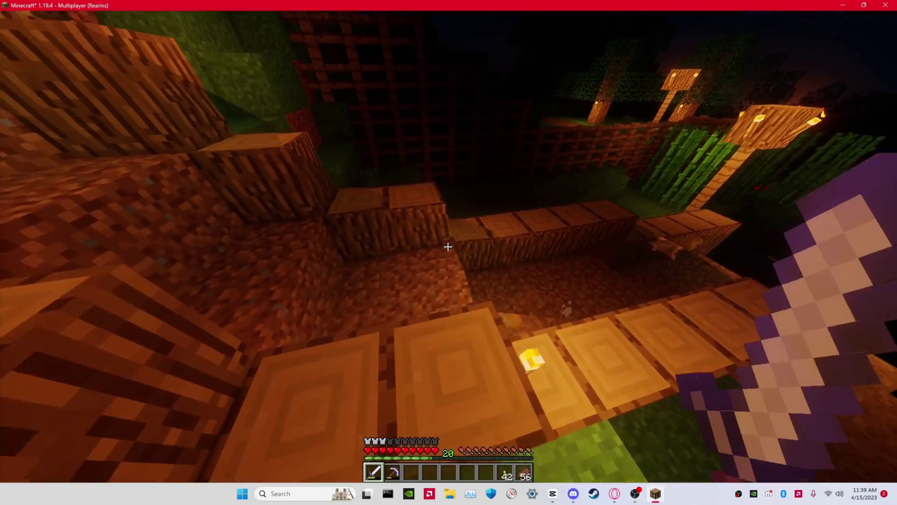
pyautogui.press('w')
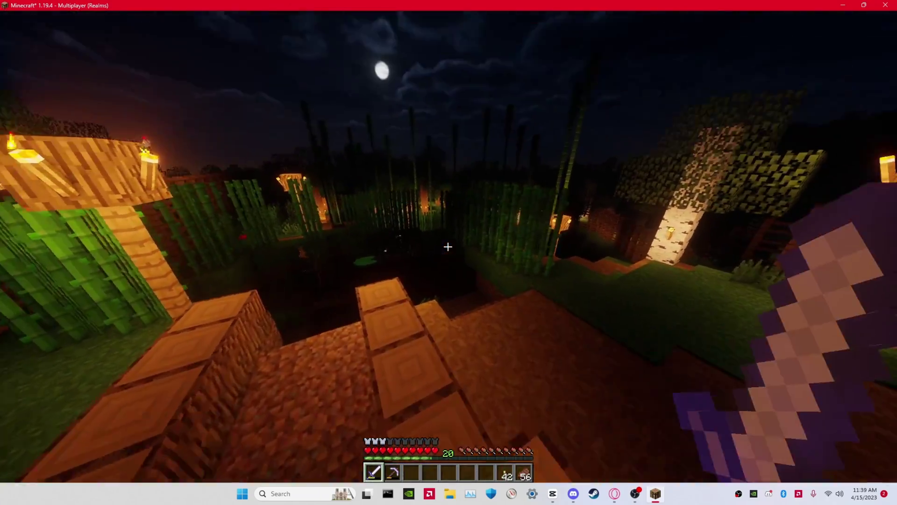
# Switch the shader pack back to Sildur's+Vibrant+Shaders+v1.32+Extreme.zip in the video settings and return to the game
pyautogui.press('Escape')
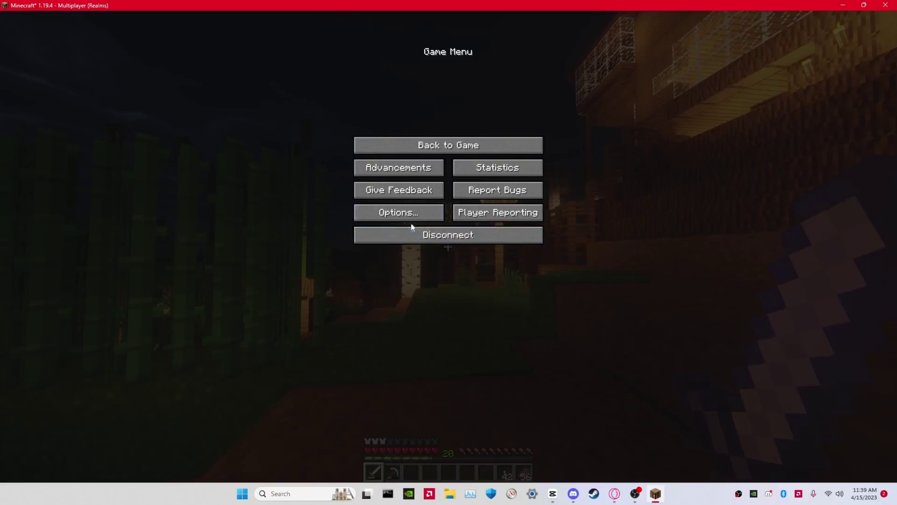
pyautogui.click(403, 215)
pyautogui.click(385, 161)
pyautogui.click(345, 203)
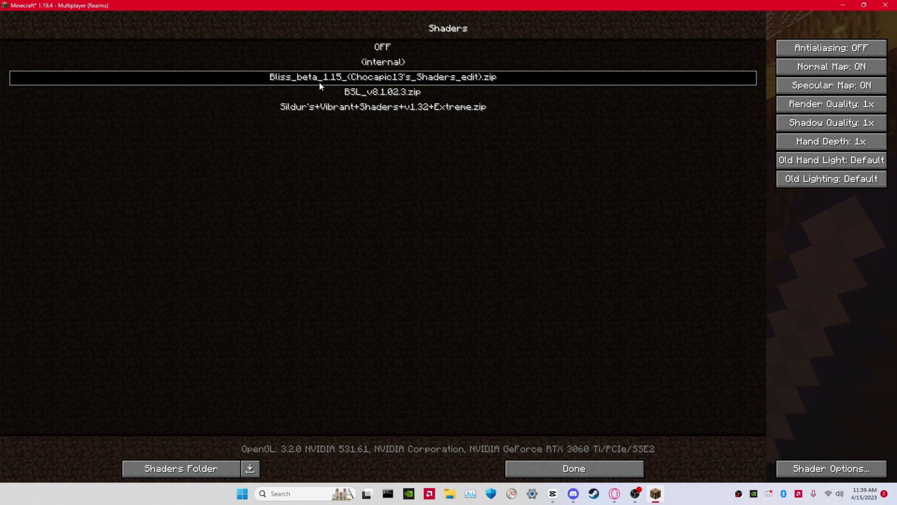
pyautogui.click(332, 108)
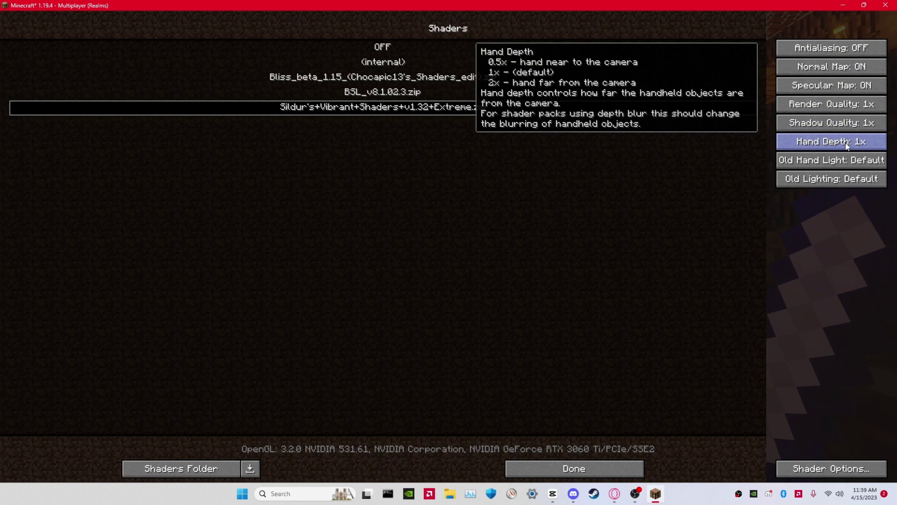
pyautogui.click(579, 476)
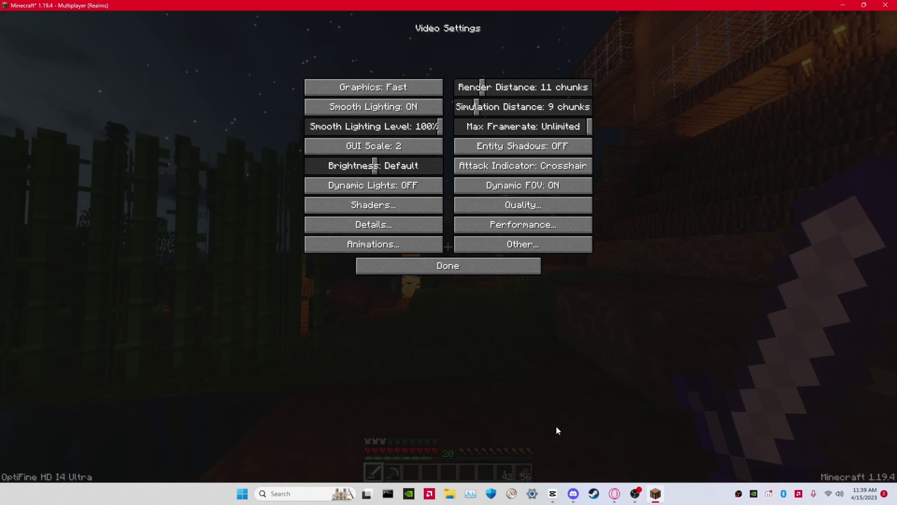
pyautogui.click(441, 265)
pyautogui.click(454, 257)
pyautogui.press('Escape')
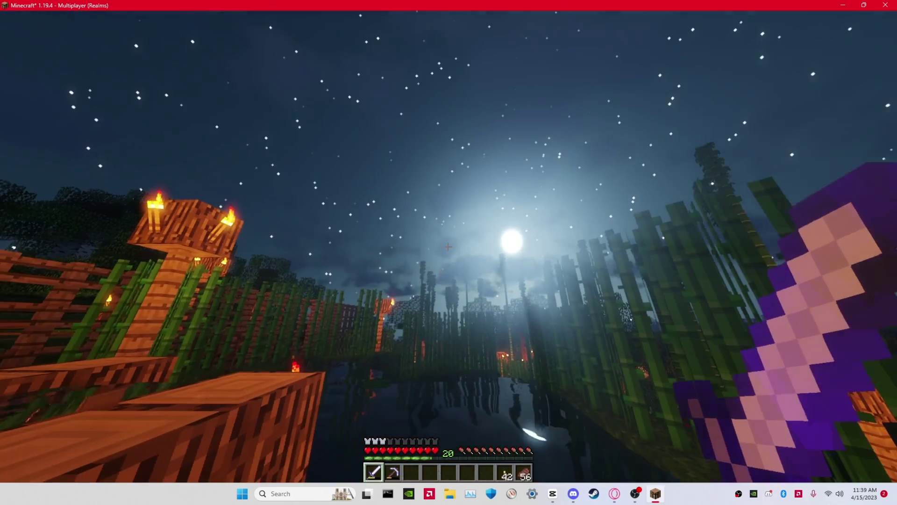
# Walk along the bamboo path with the debug overlay shown to check the frame rate, and hide the overlay again
pyautogui.press('w')
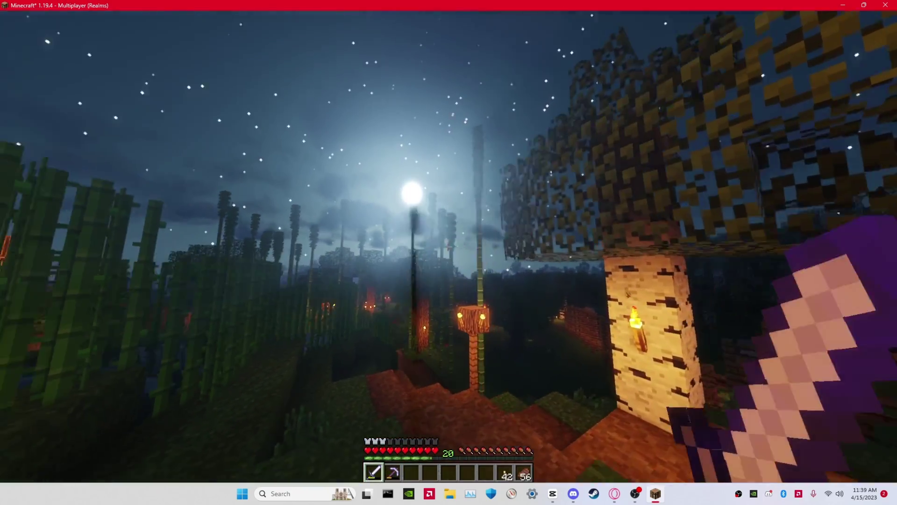
pyautogui.press('F3')
pyautogui.press('w')
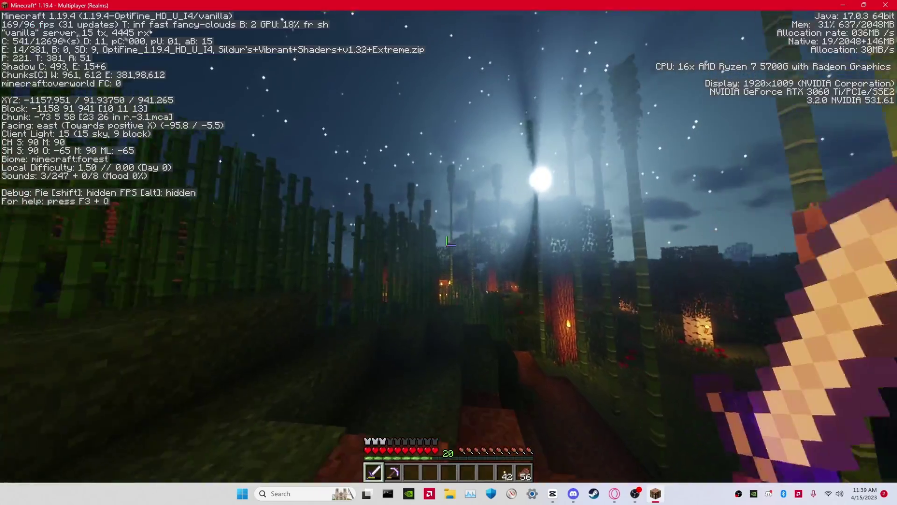
pyautogui.press('w')
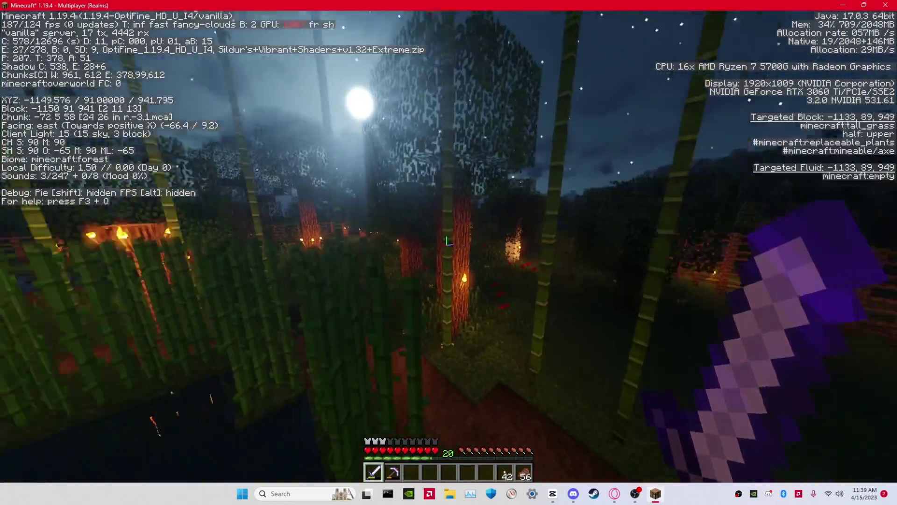
pyautogui.press('F3')
# Walk through the forest clearing and zoom in on the moon to examine the light rays through the trees
pyautogui.press('w')
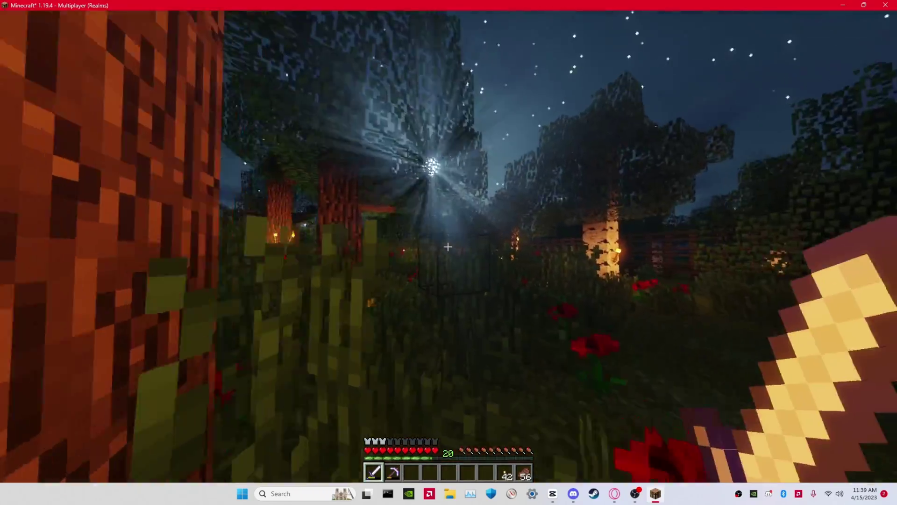
pyautogui.press('w')
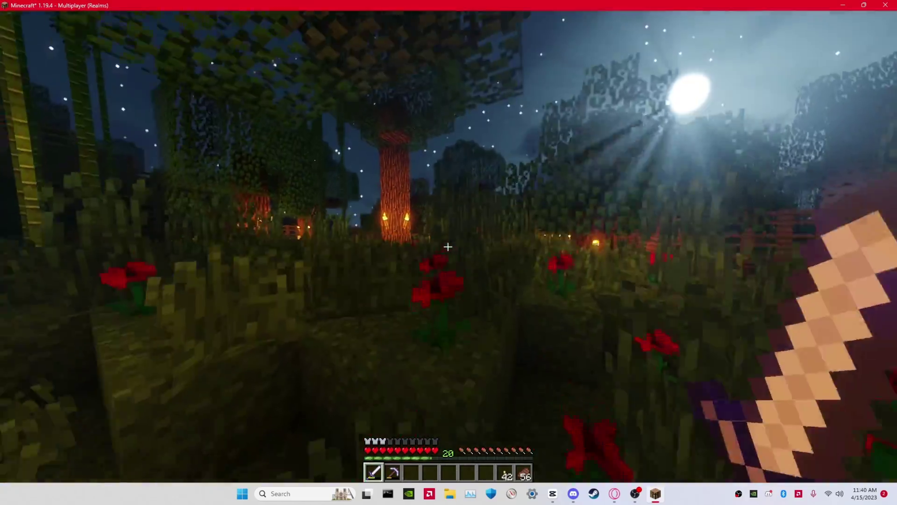
pyautogui.press('w')
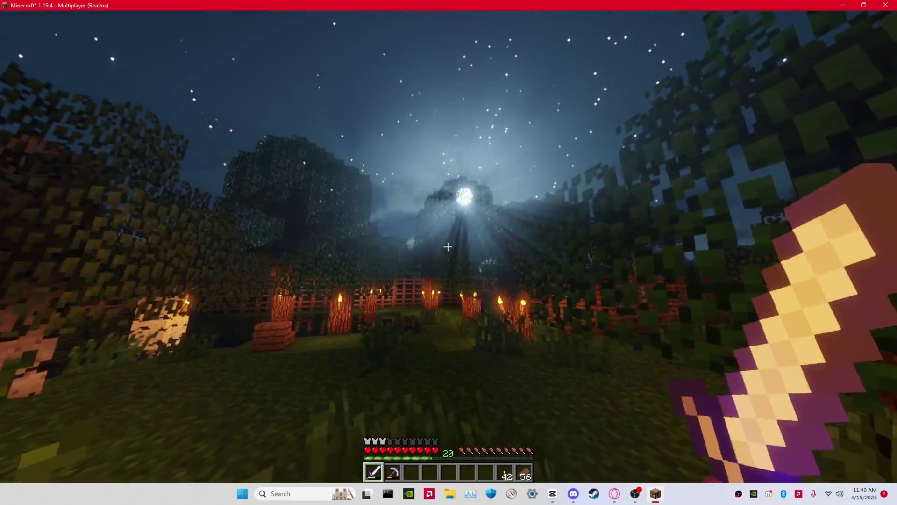
pyautogui.press('c')
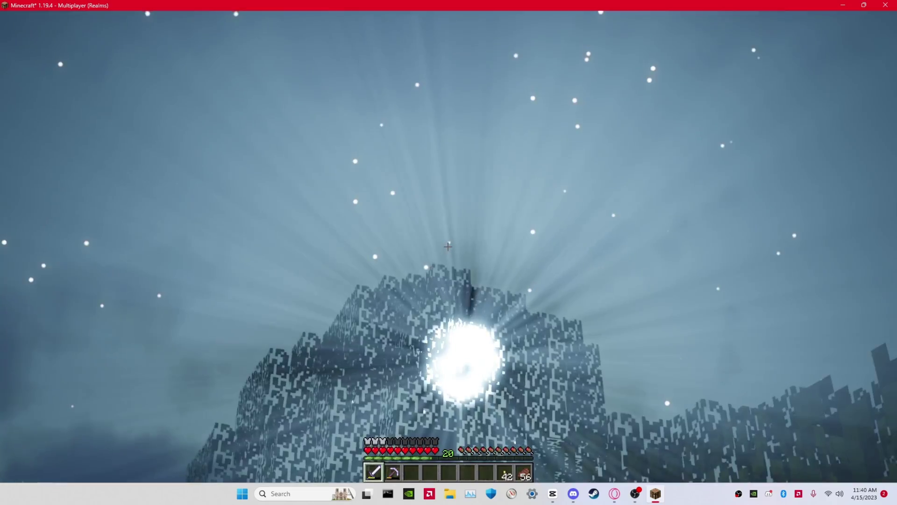